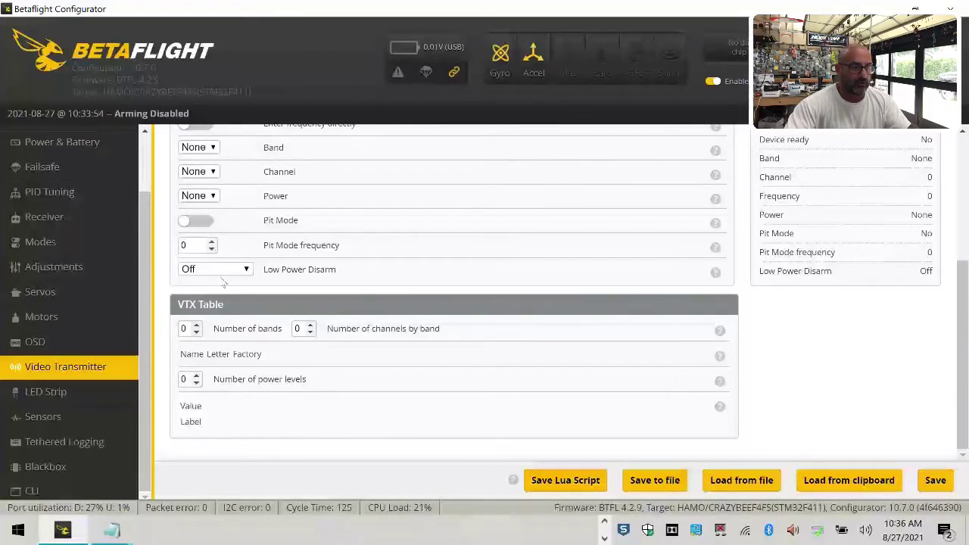
Set the VTX table to 5 bands with 8 channels per band.
click(196, 326)
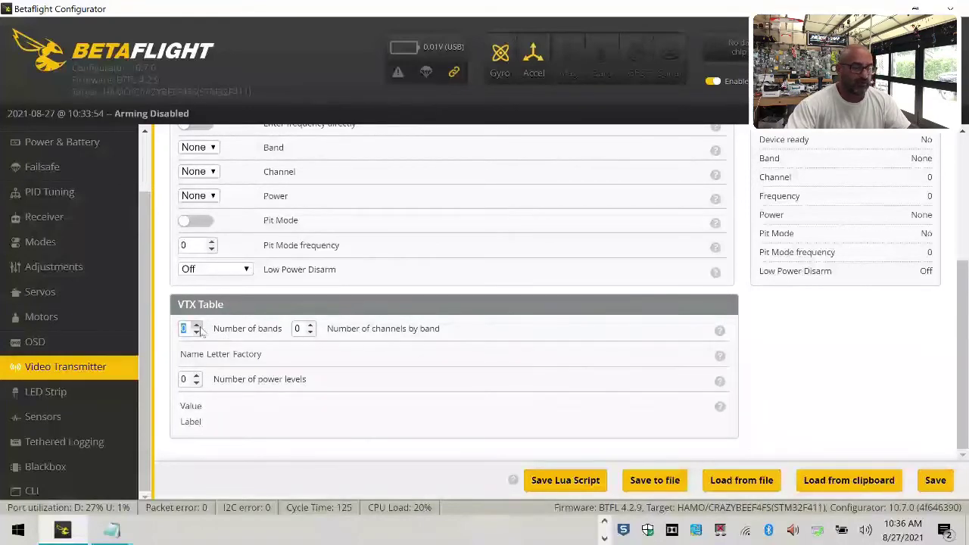
click(310, 326)
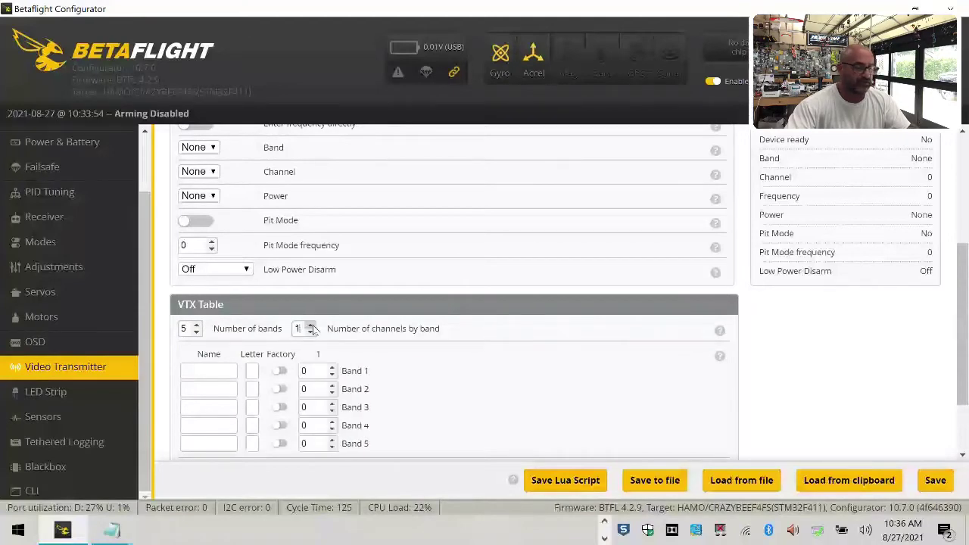
click(311, 325)
click(310, 326)
click(311, 326)
click(311, 325)
click(311, 326)
click(311, 325)
click(310, 325)
scroll(324, 370, down, 2)
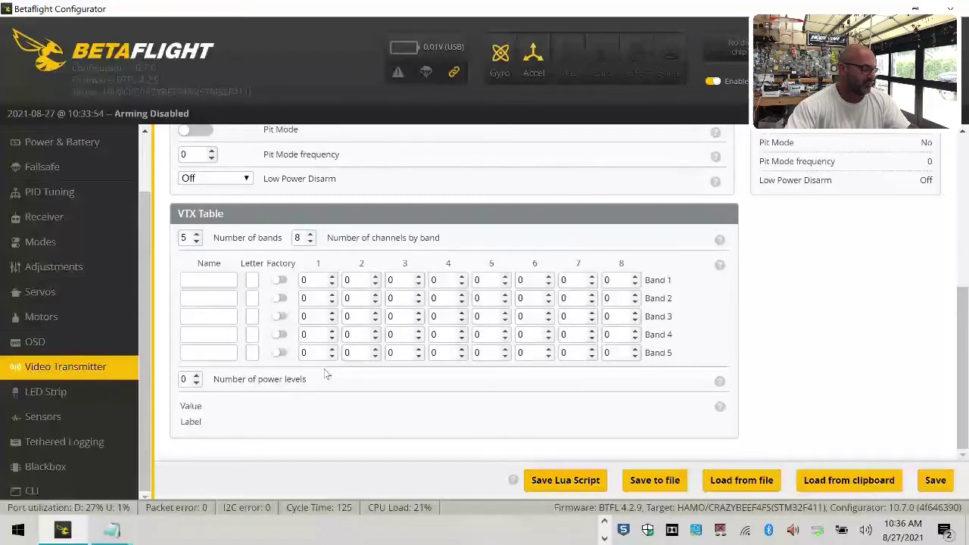
Name the first band in the VTX table BAND1.
click(225, 282)
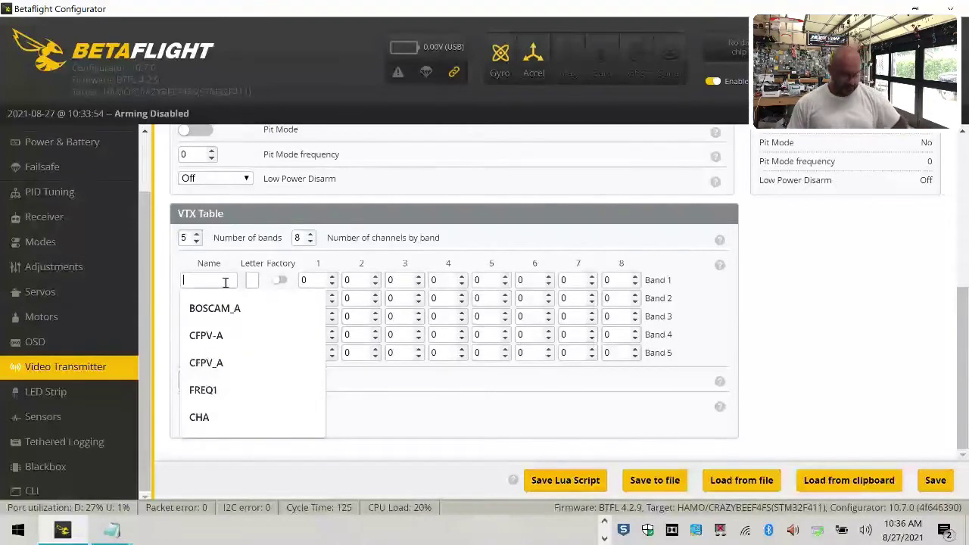
text(BAND)
key(BackSpace)
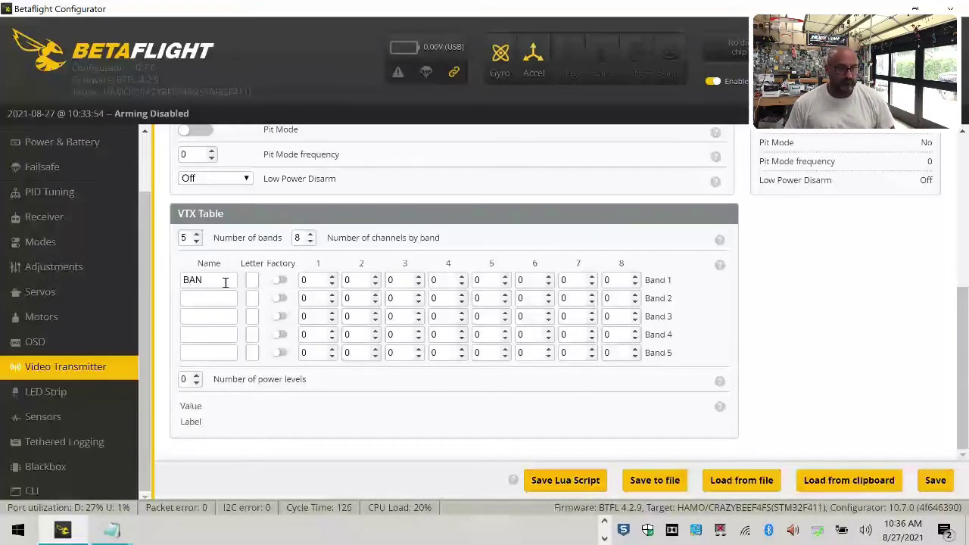
text(D)
key(BackSpace)
text(G)
key(BackSpace)
text(D)
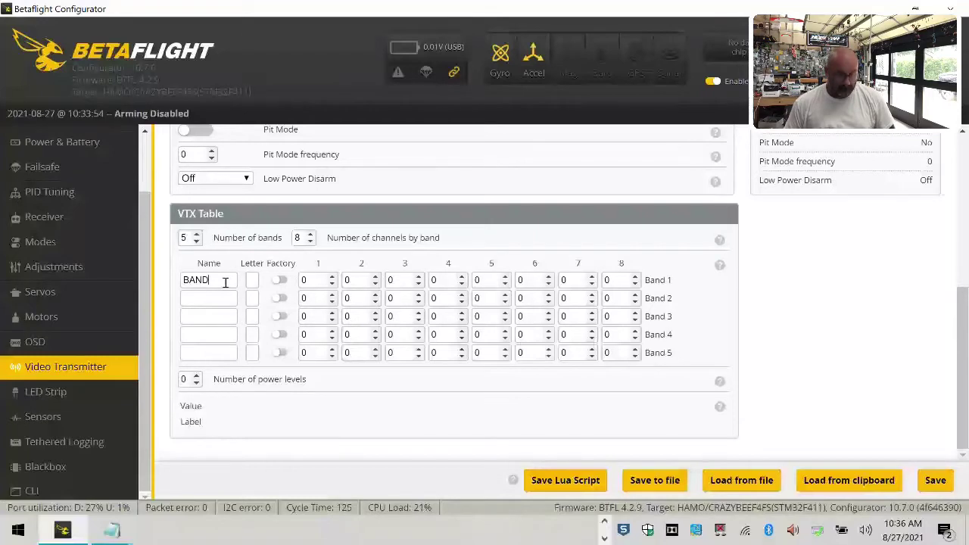
text(1)
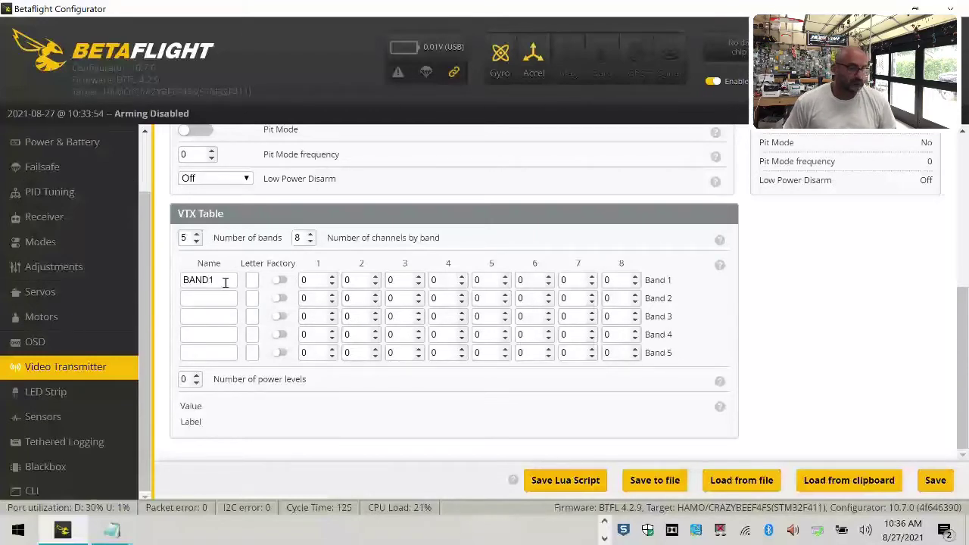
Enter the Band 1 frequencies for channels 1 to 4: 5865, 5845, 5825 and 5805.
key(Tab)
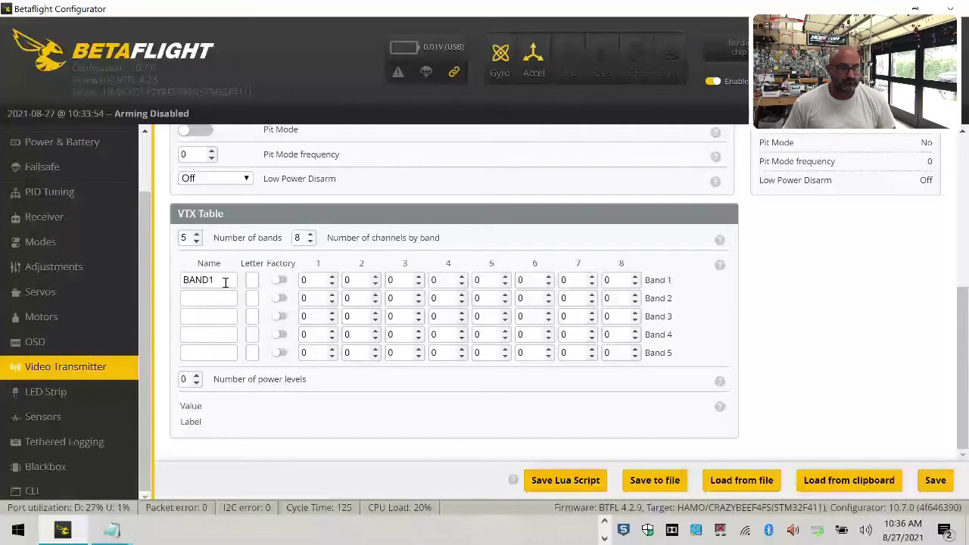
key(Tab)
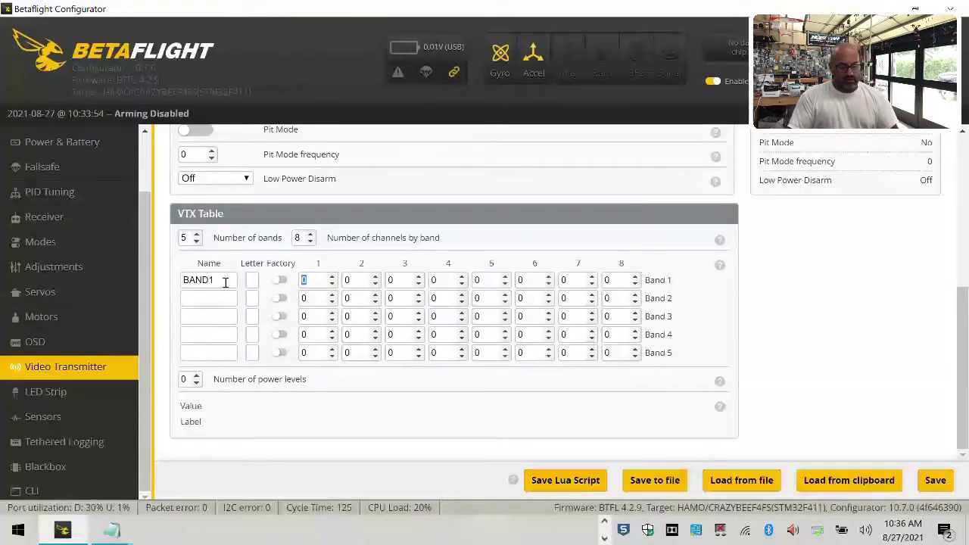
text(5865)
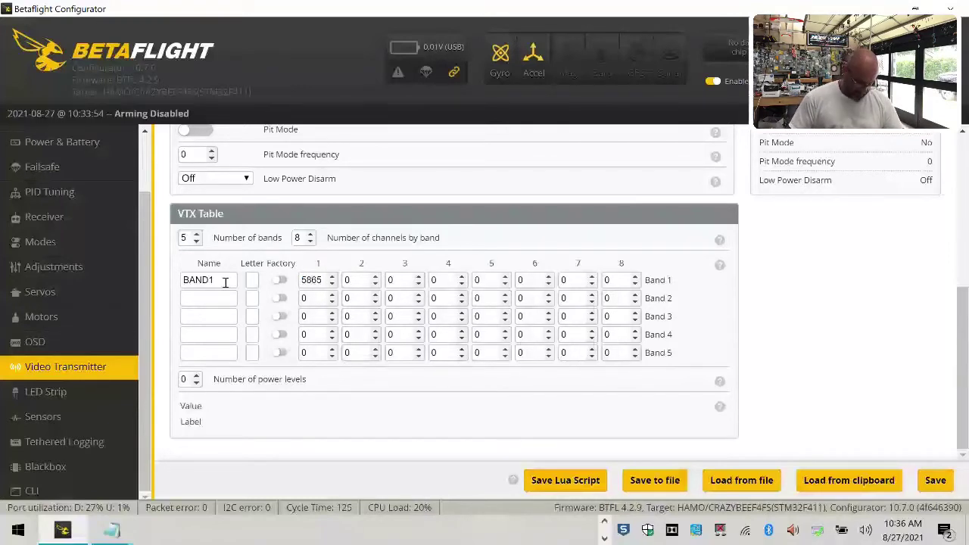
key(Tab)
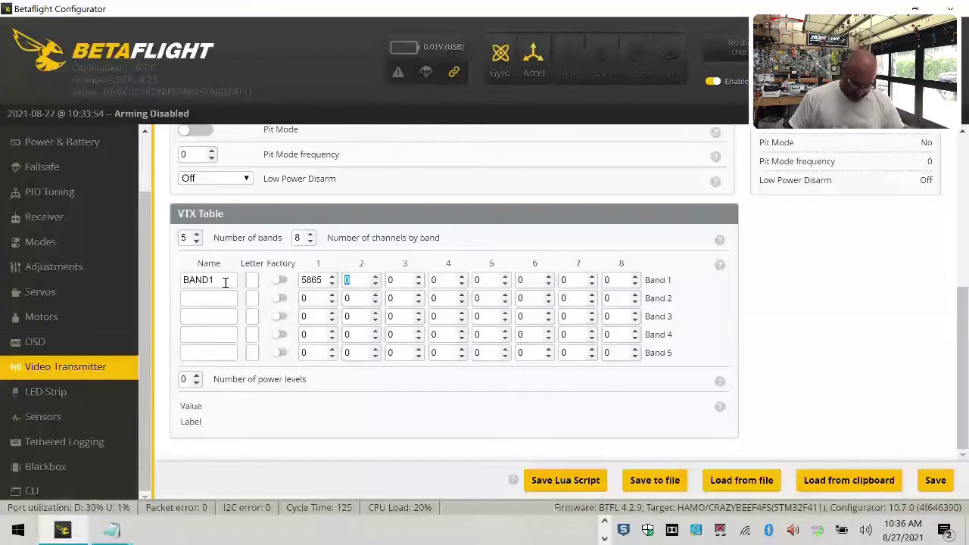
text(5845)
key(Tab)
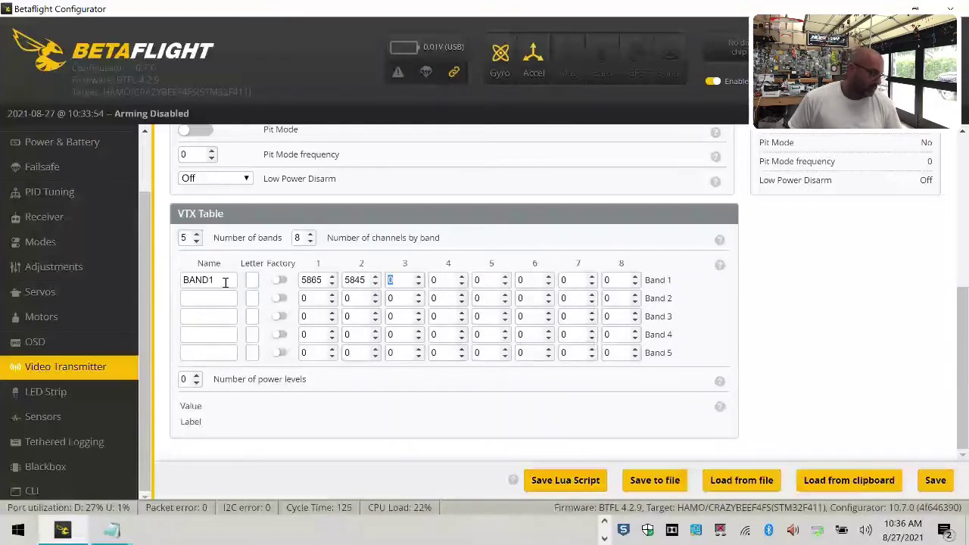
text(5825)
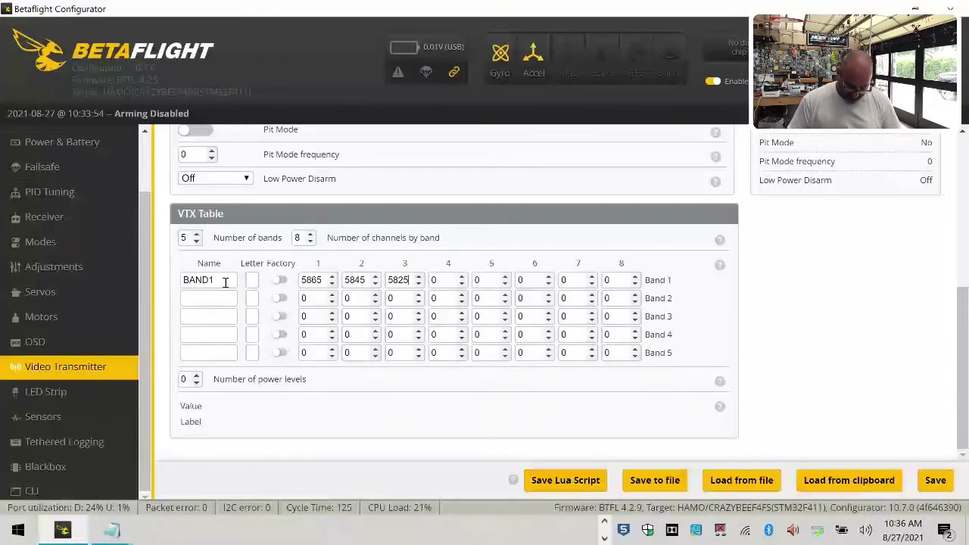
key(Tab)
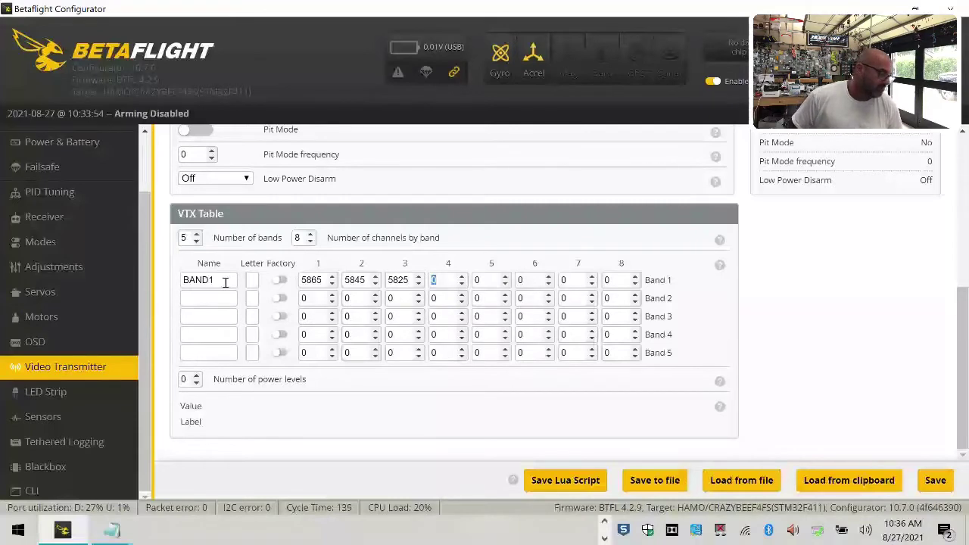
text(5805)
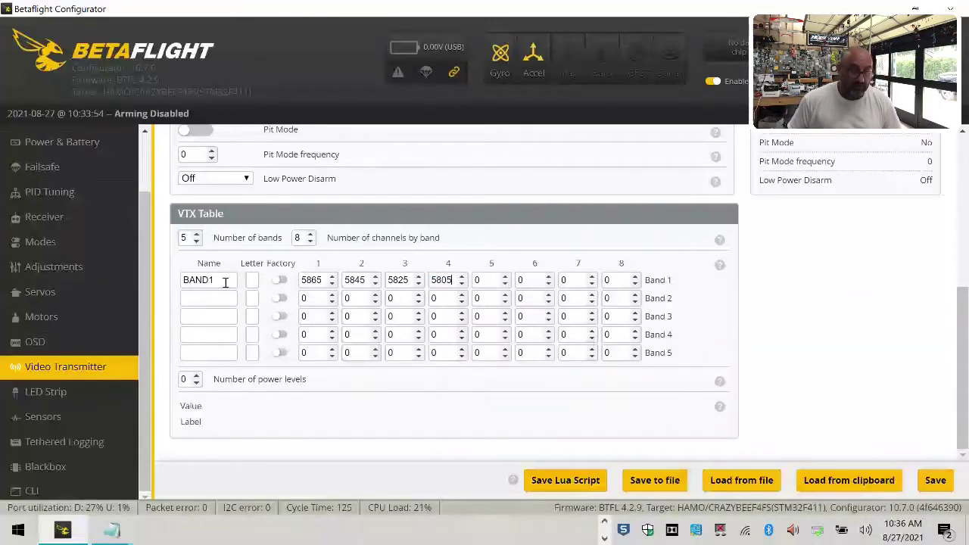
key(Tab)
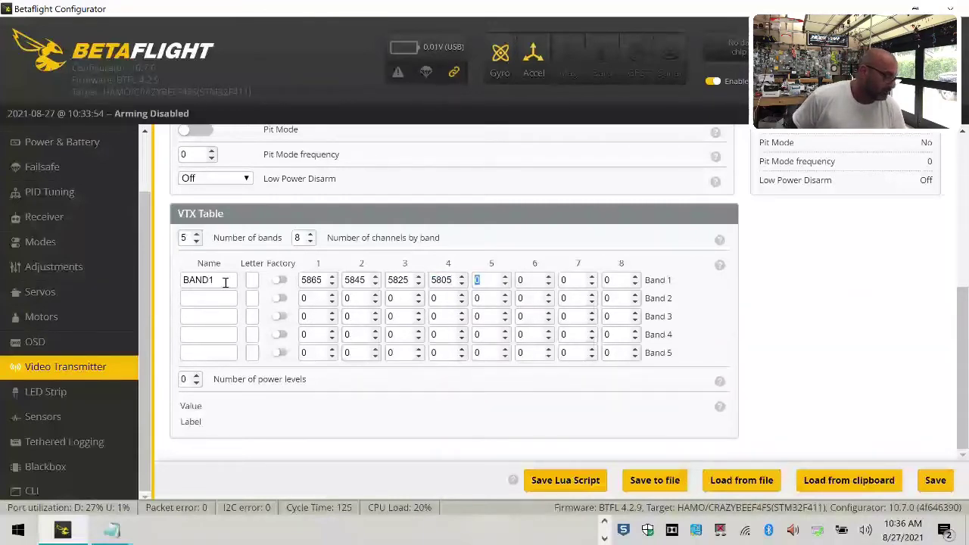
Enter the Band 1 frequencies for channels 5 to 7: 5785, 5765 and 5745.
text(5785)
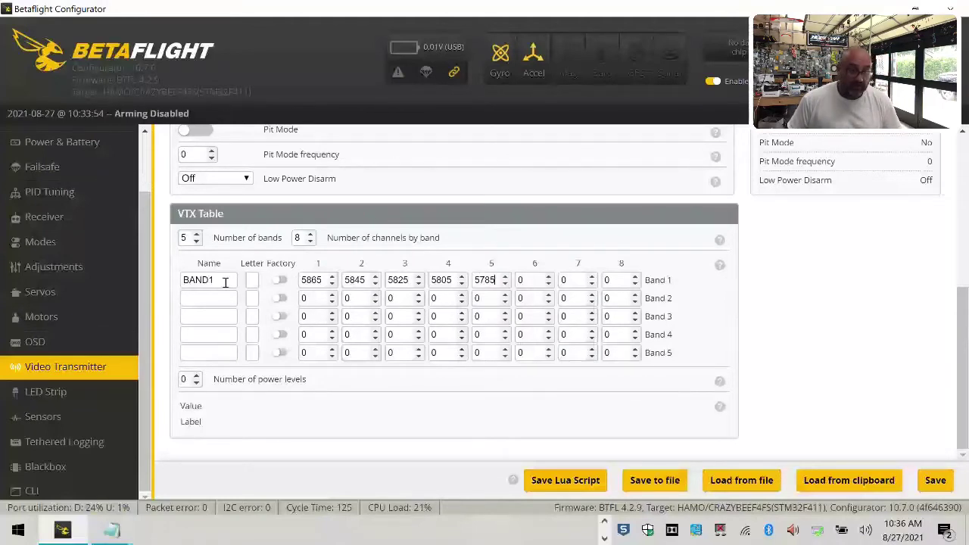
key(Tab)
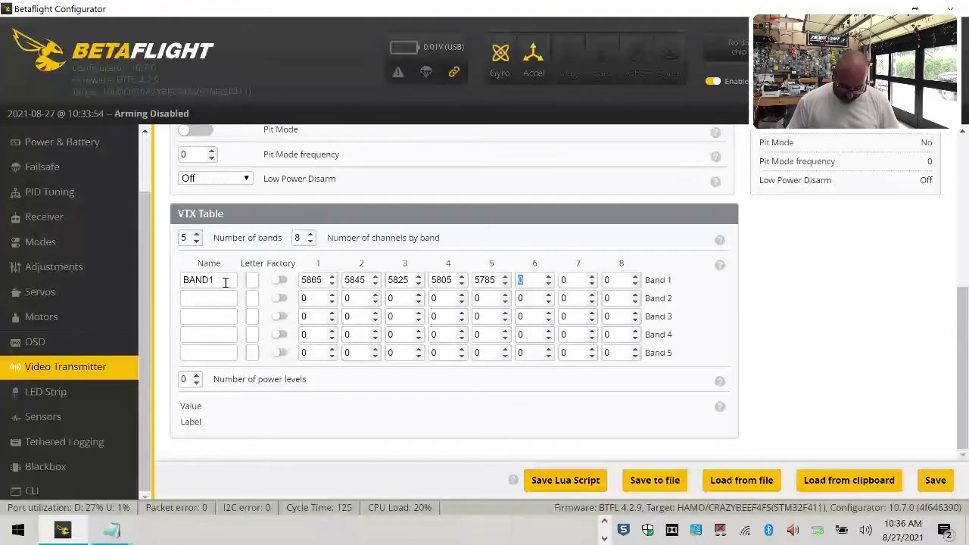
text(5764)
key(Tab)
key(shift+Tab)
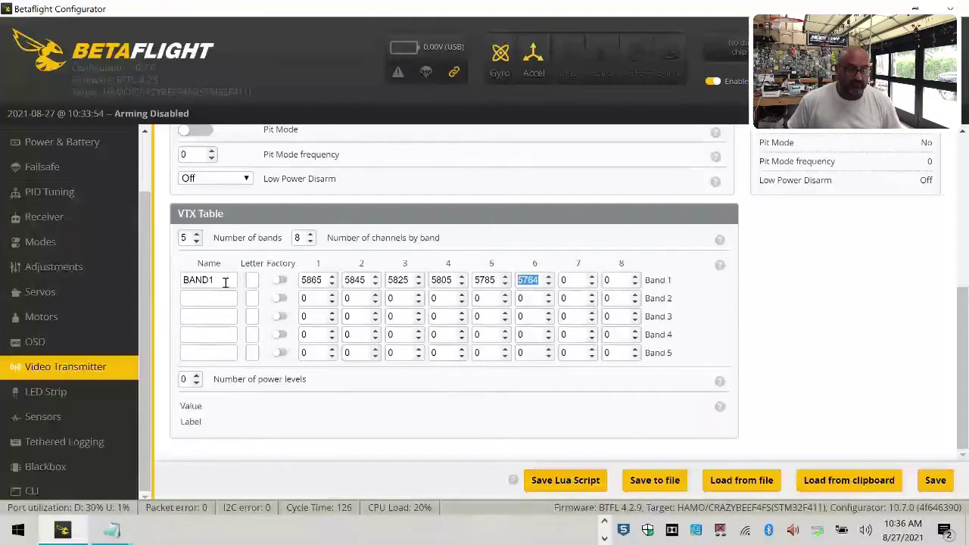
text(5765)
key(Tab)
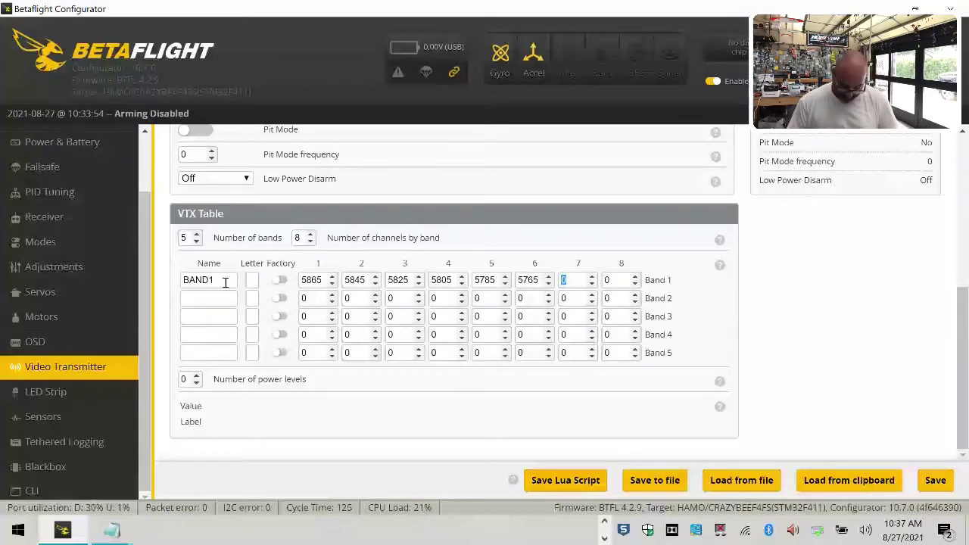
text(5745)
key(Tab)
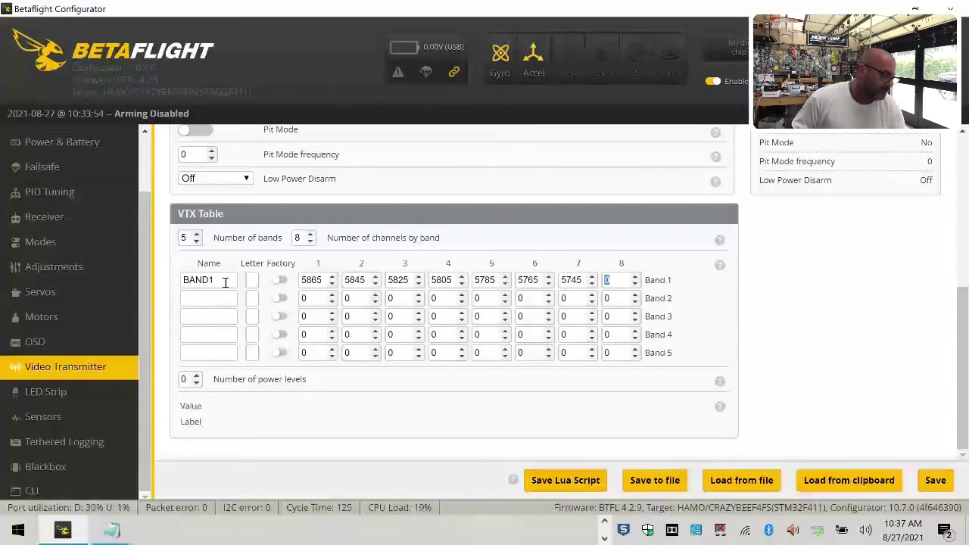
Set Band 1 channel 8 to 5725 and name the second band BAND2.
text(57)
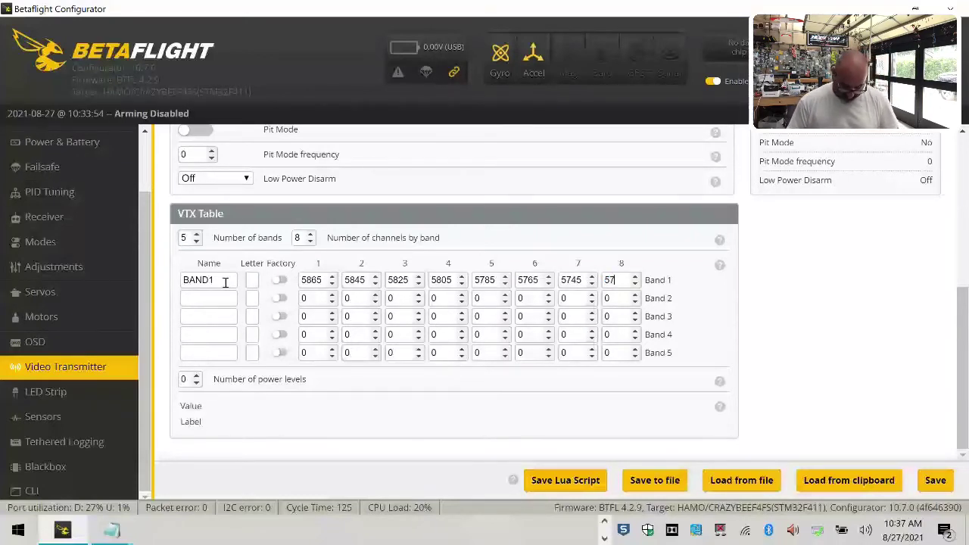
text(25BAND2)
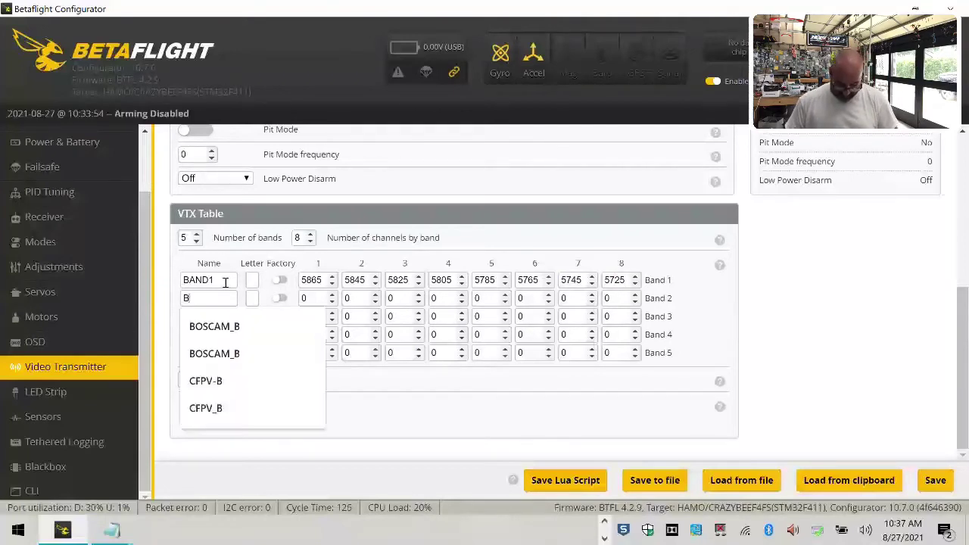
key(Tab)
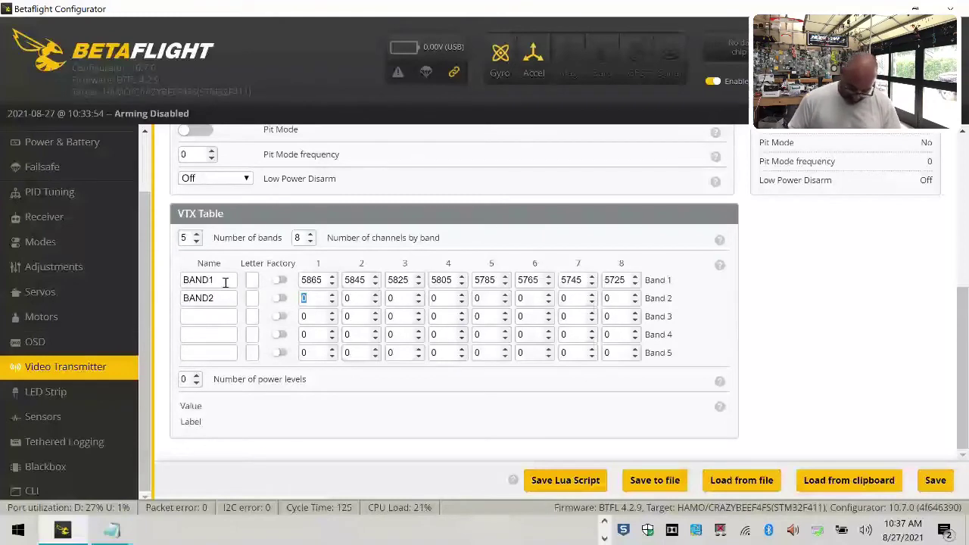
Enter the Band 2 frequencies for channels 1 and 2: 5733 and 5752.
text(5733)
key(Tab)
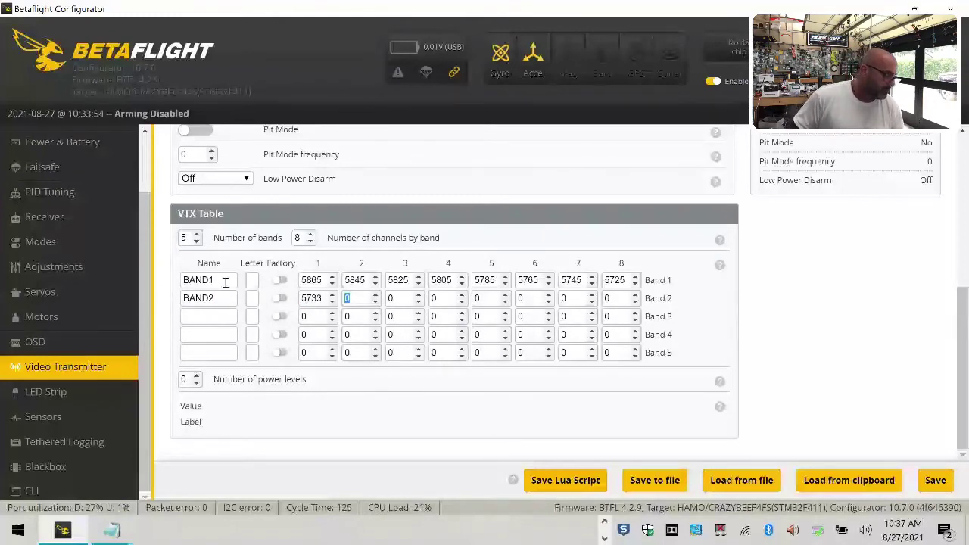
text(5752)
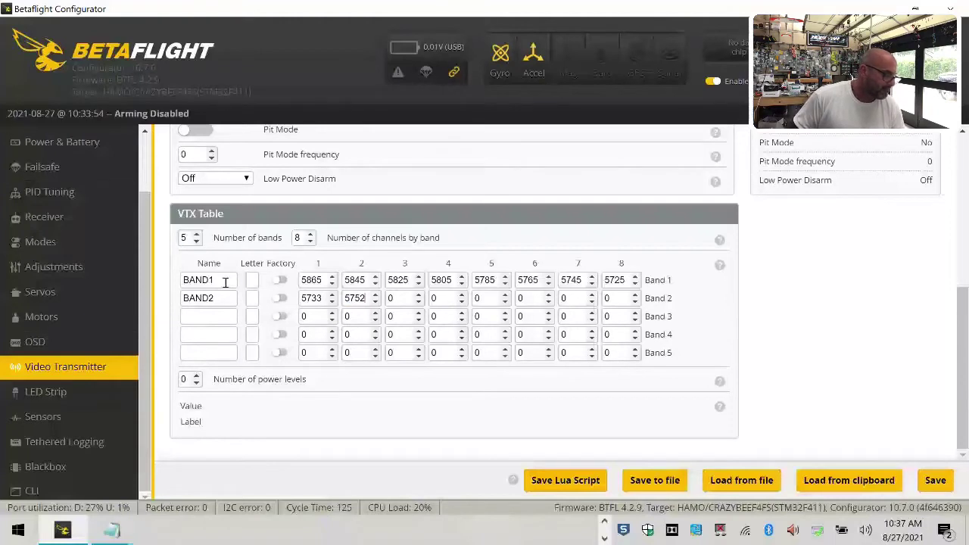
text(55)
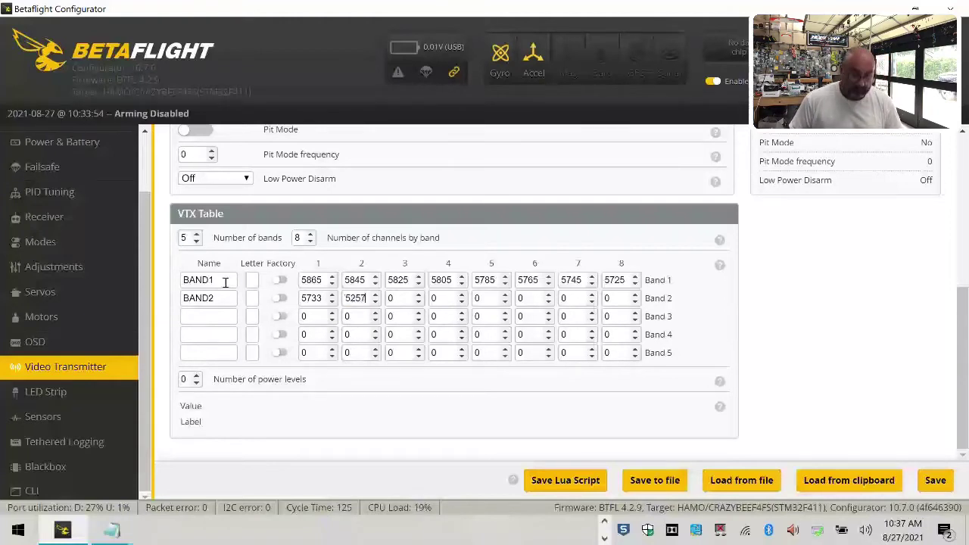
key(Tab)
key(shift+Tab)
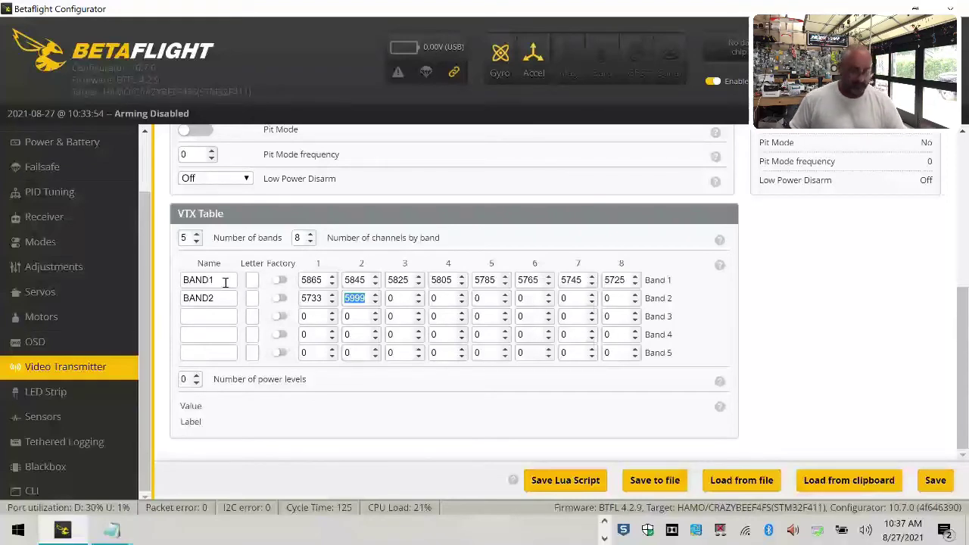
text(5752)
key(Tab)
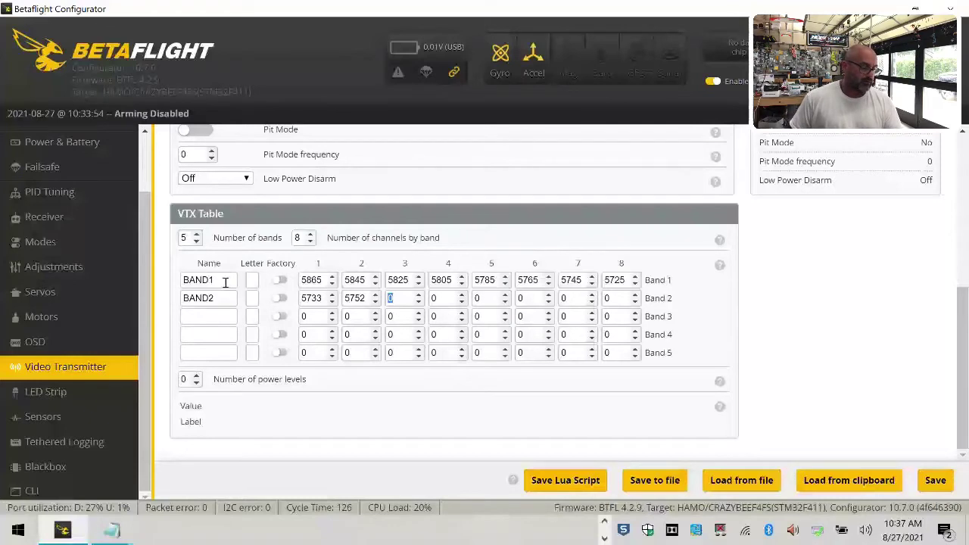
Enter the Band 2 frequencies for channels 3 to 5: 5771, 5790 and 5809.
text(5771)
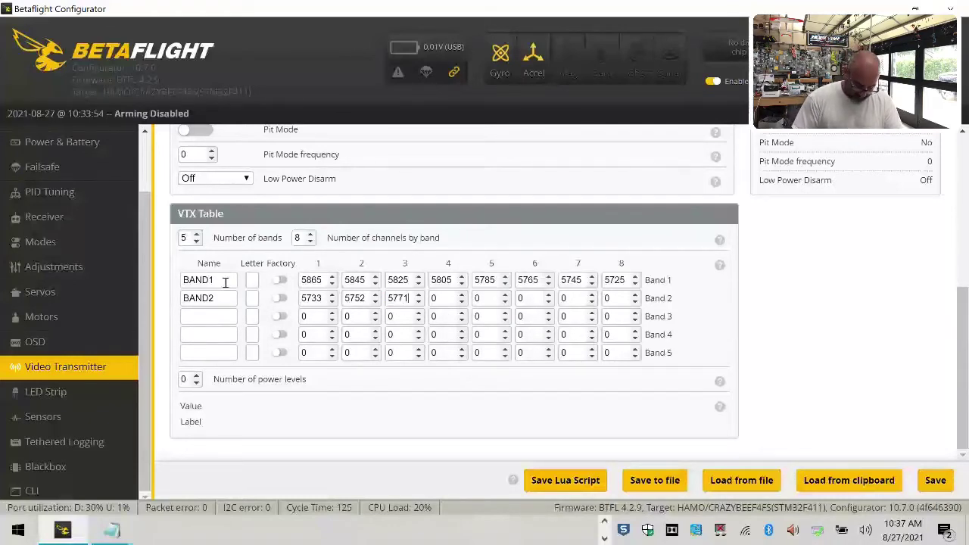
key(Tab)
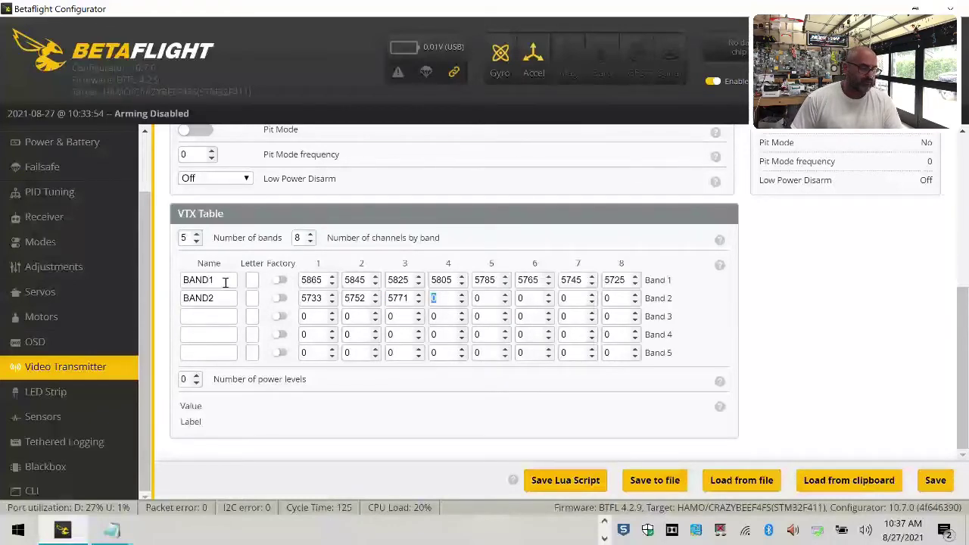
text(5790)
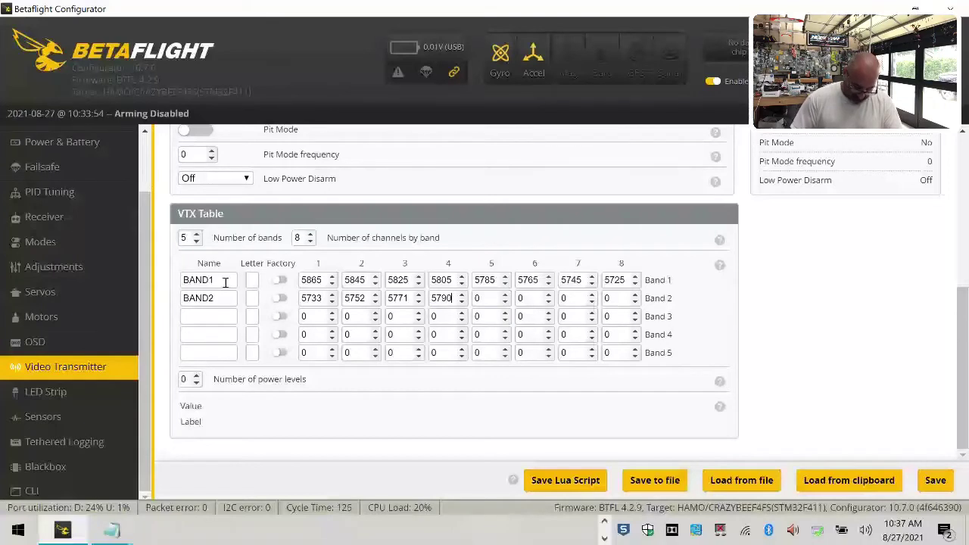
key(Tab)
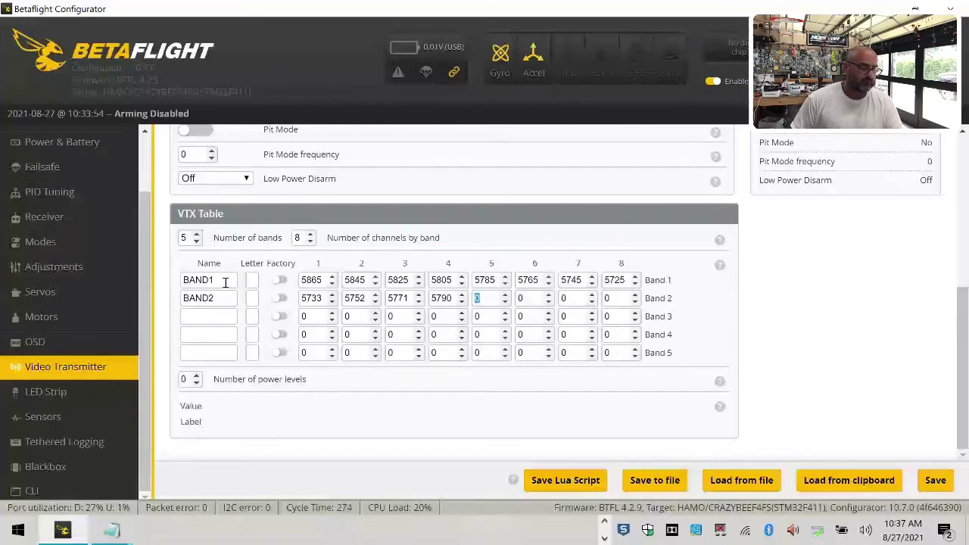
text(5809)
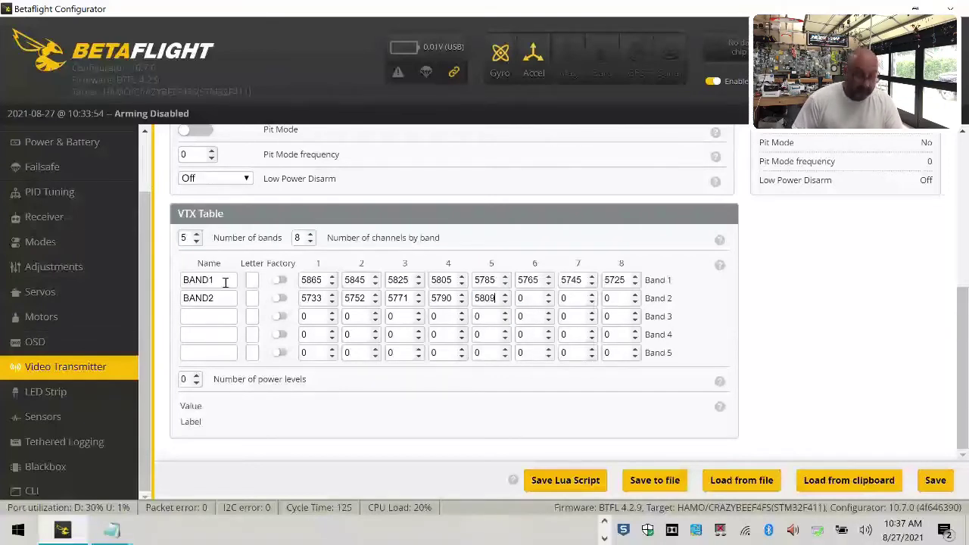
key(Tab)
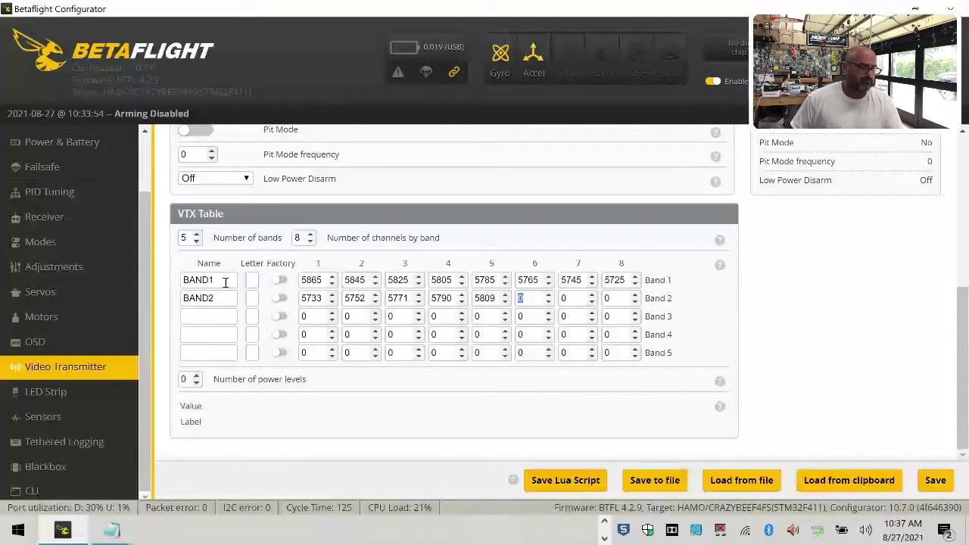
Enter the Band 2 frequencies for channels 6 to 8: 5828, 5847 and 5866.
text(5828)
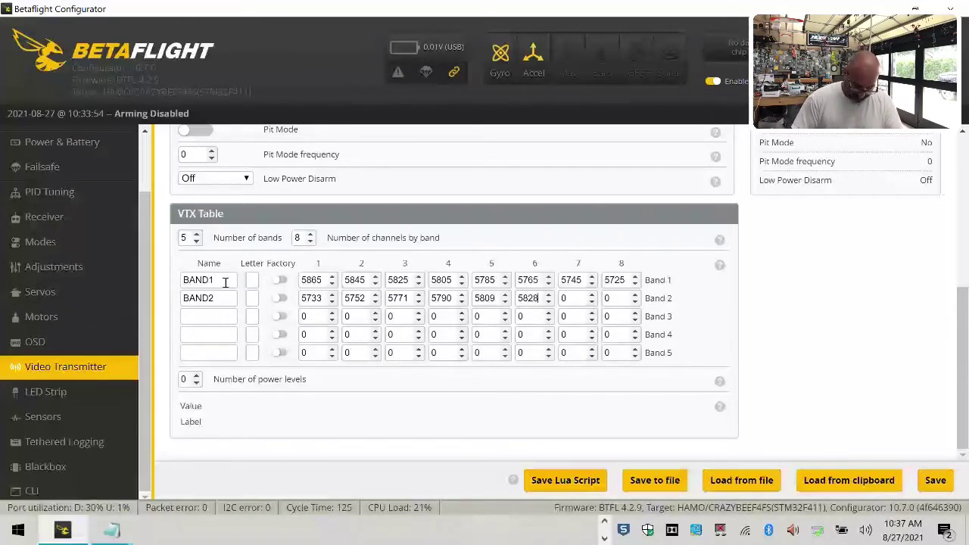
key(Tab)
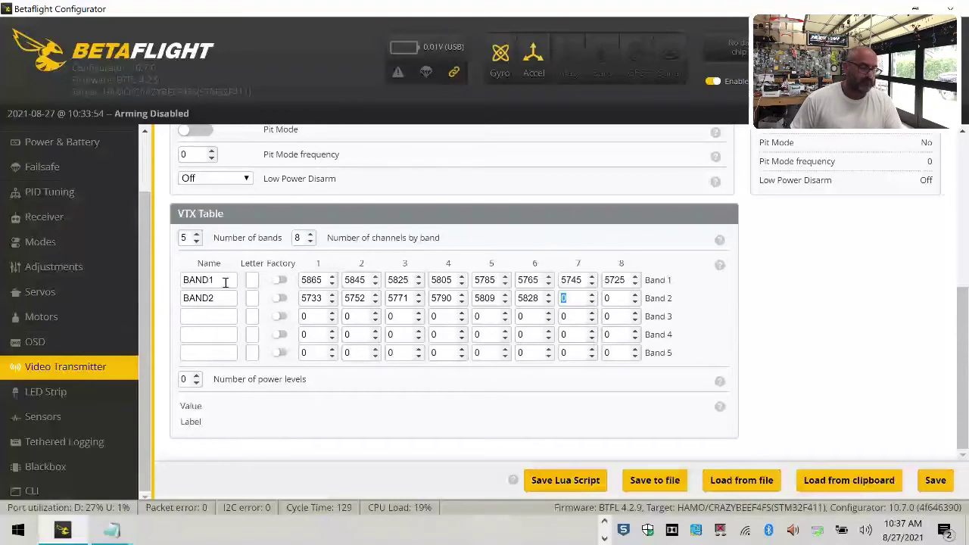
text(58)
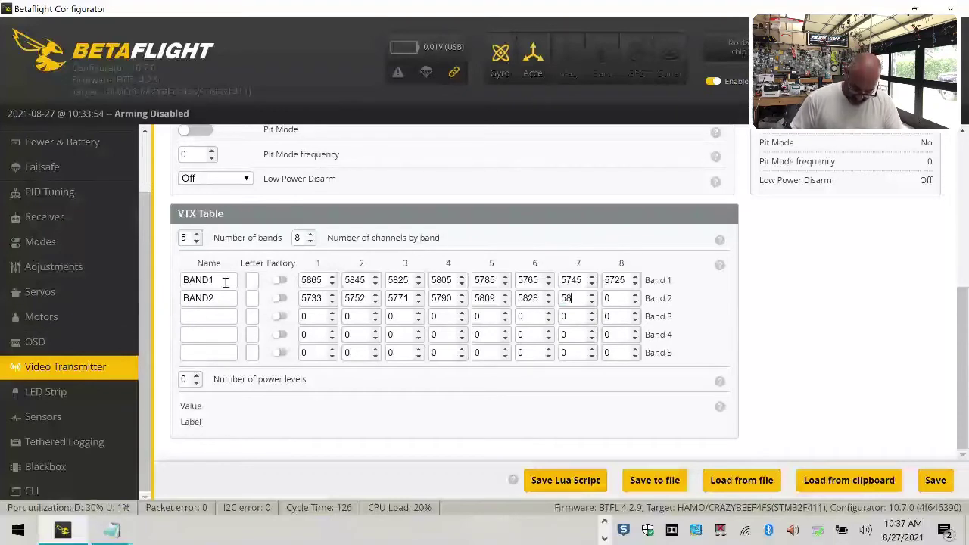
text(47)
key(Tab)
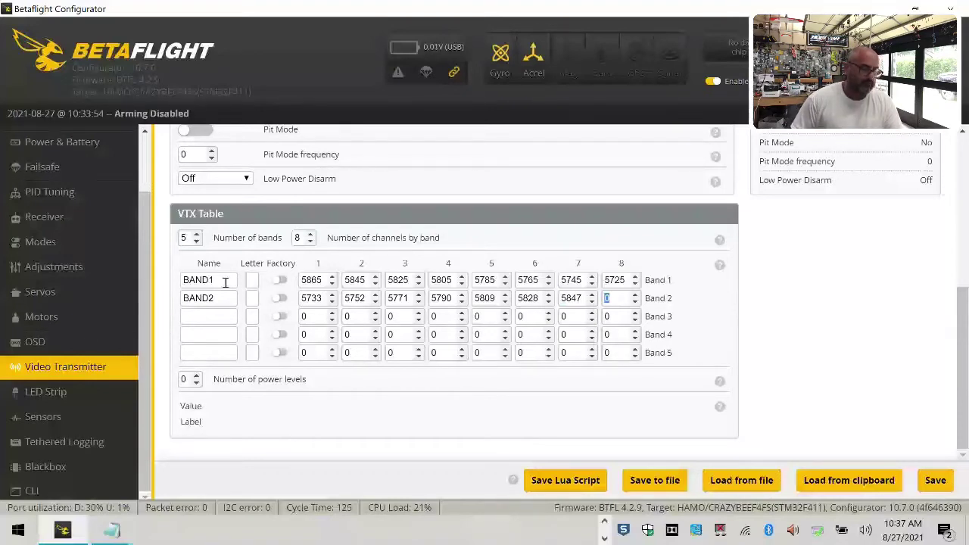
text(5866)
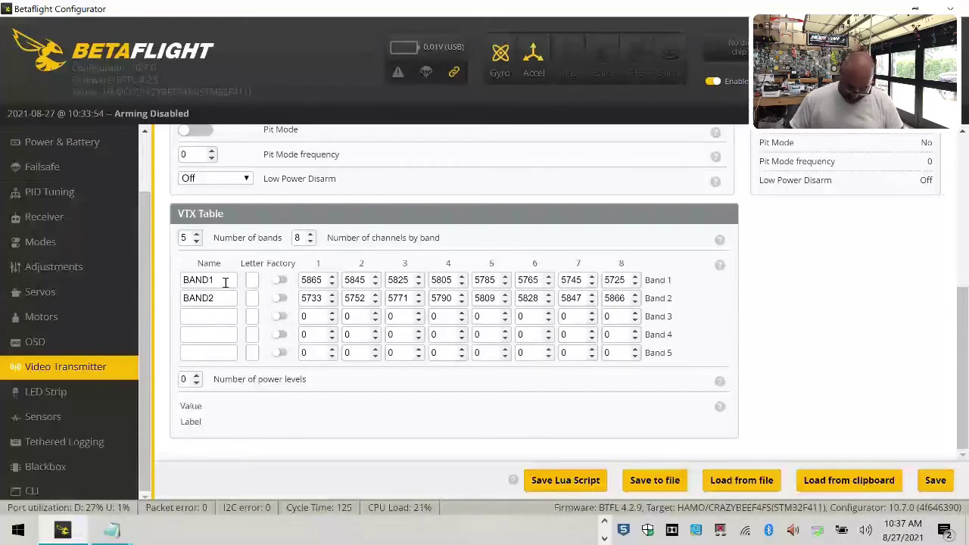
Name the third band BAND3 and enter its frequencies for channels 1 to 3: 5705, 5685 and 5665.
key(Tab)
text(BAND3)
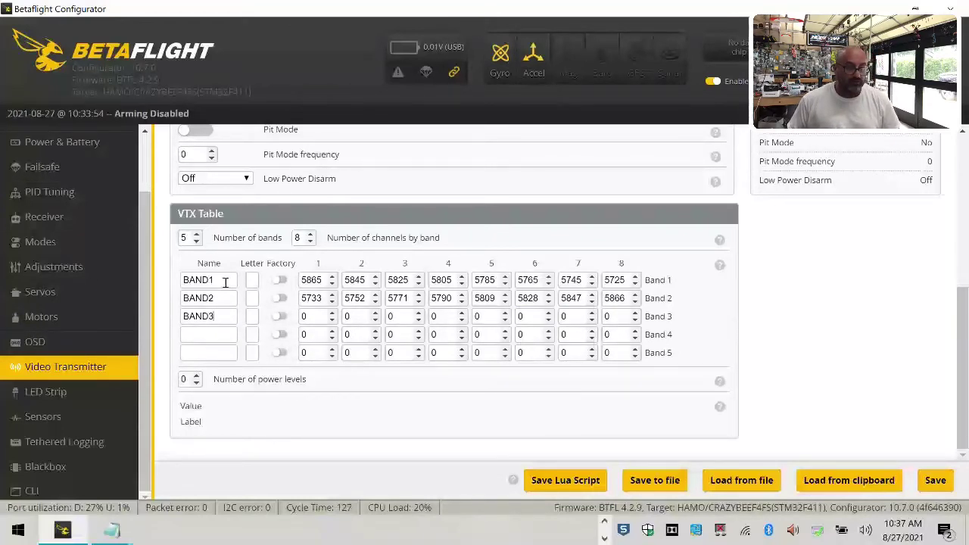
key(Tab)
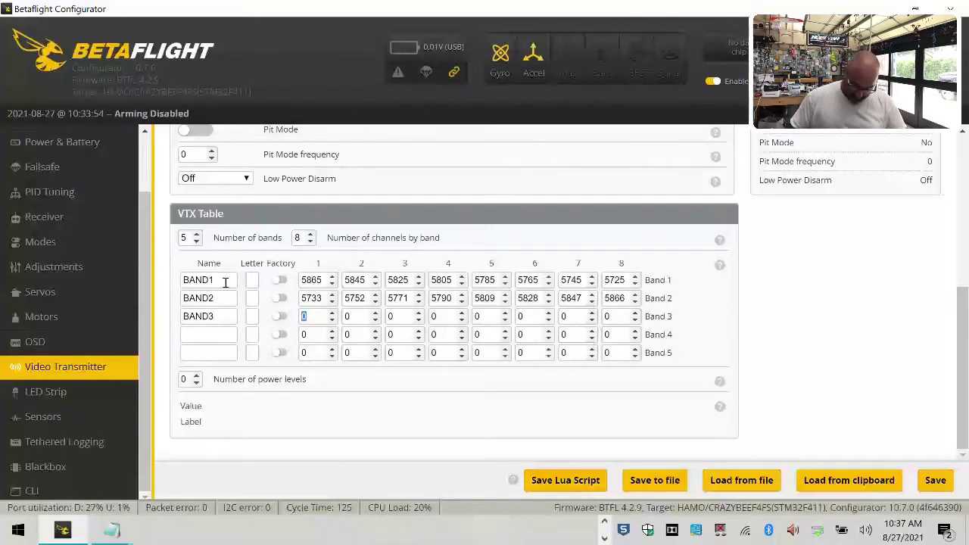
text(5705)
key(Tab)
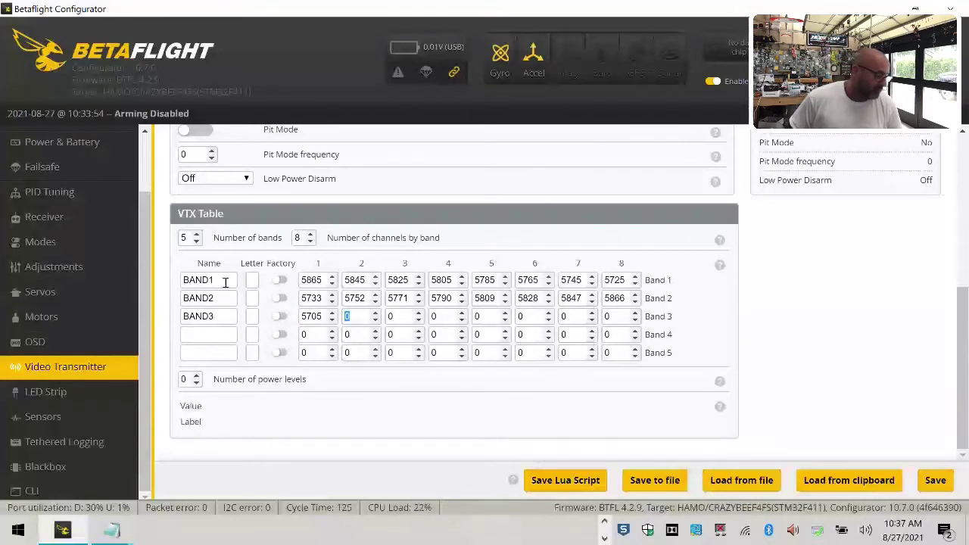
text(5685)
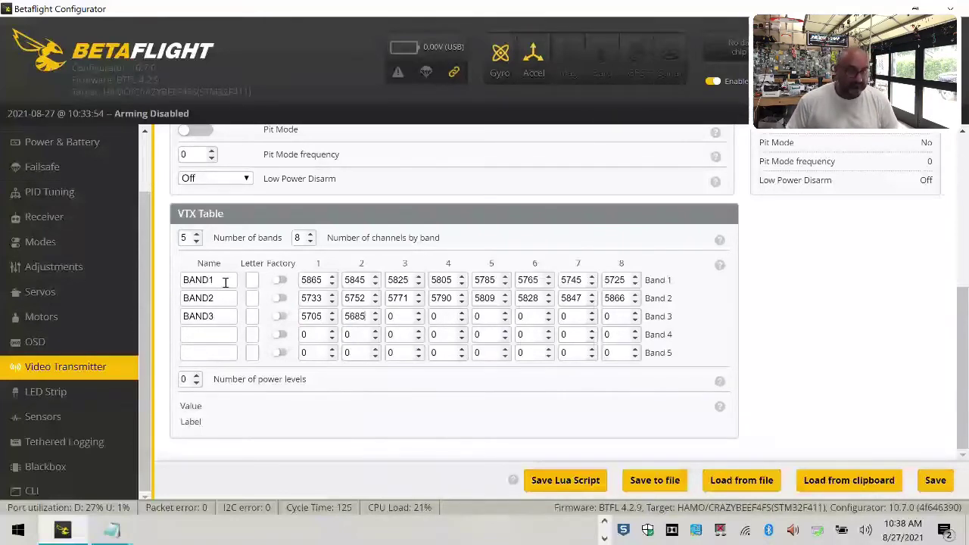
key(Tab)
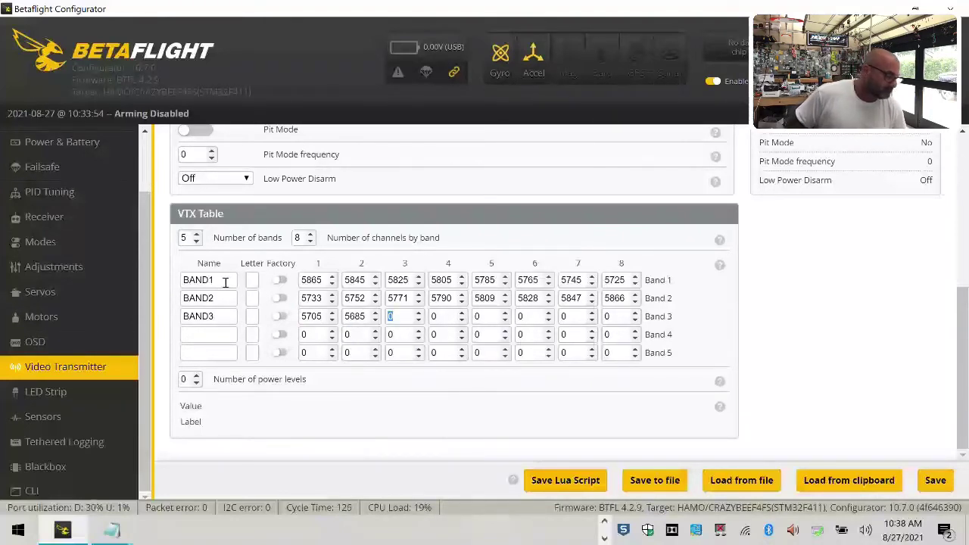
text(5665)
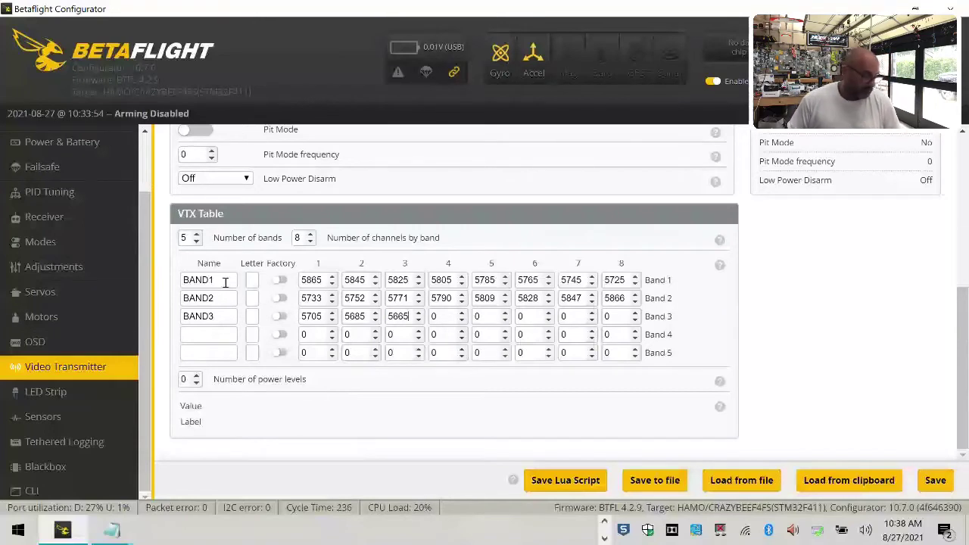
key(Tab)
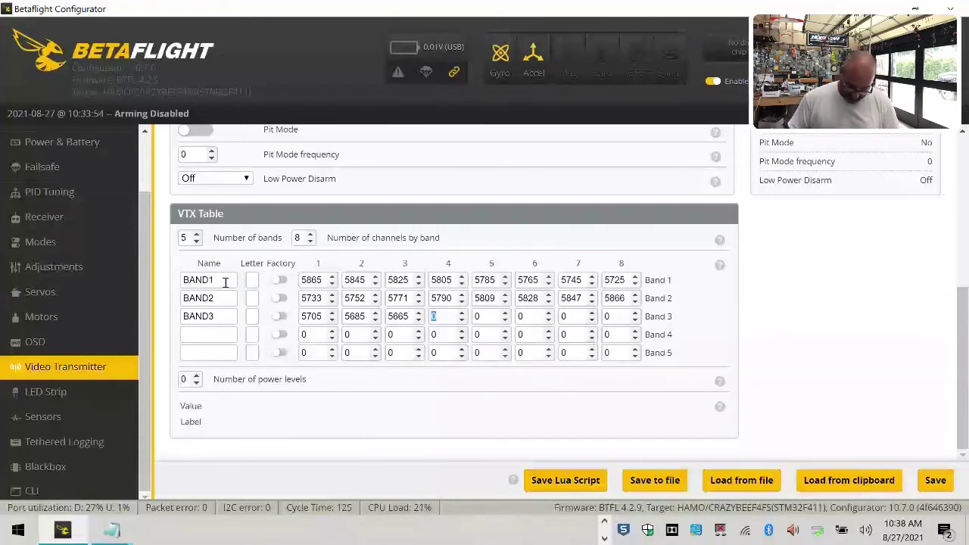
Enter the Band 3 frequencies for channels 4 to 6: 5885, 5905 and 5905.
text(5885)
key(Tab)
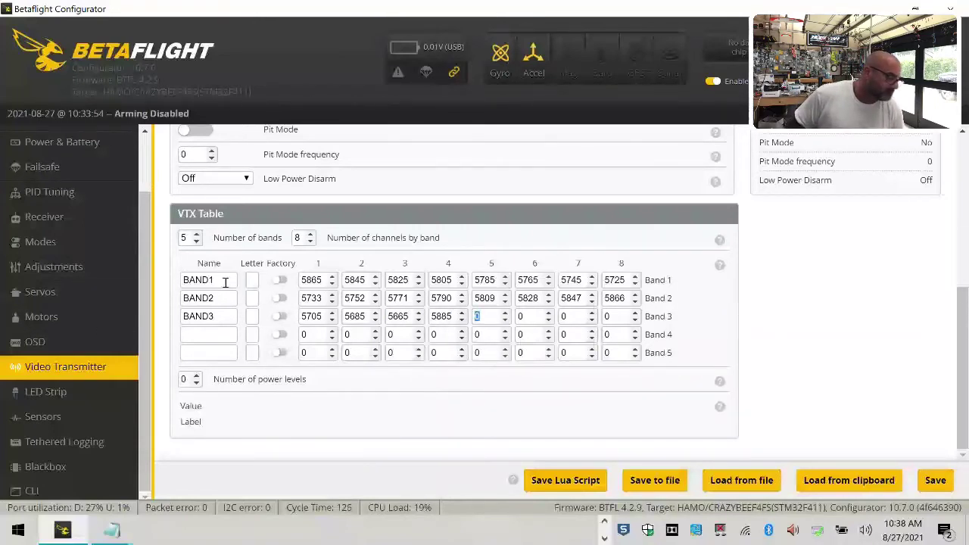
text(5905)
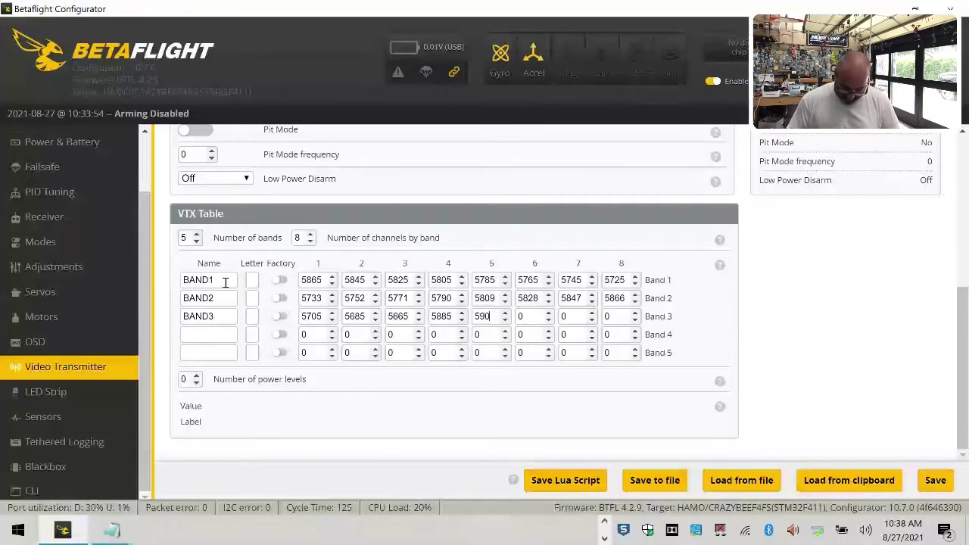
key(Tab)
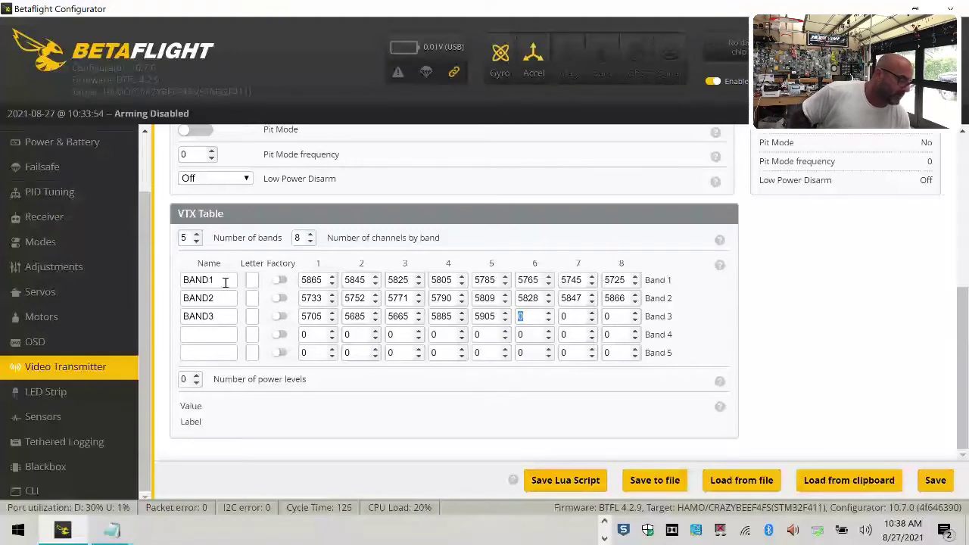
text(5905)
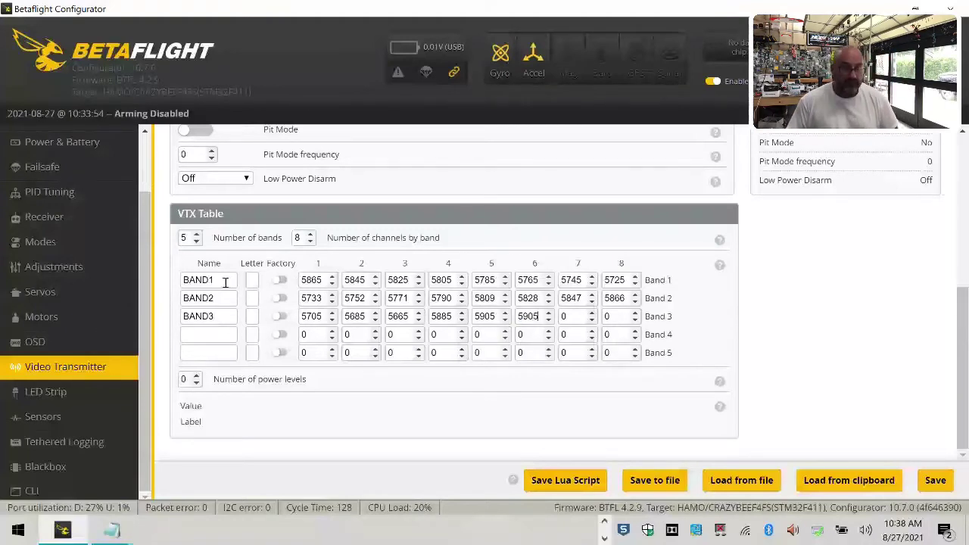
key(Tab)
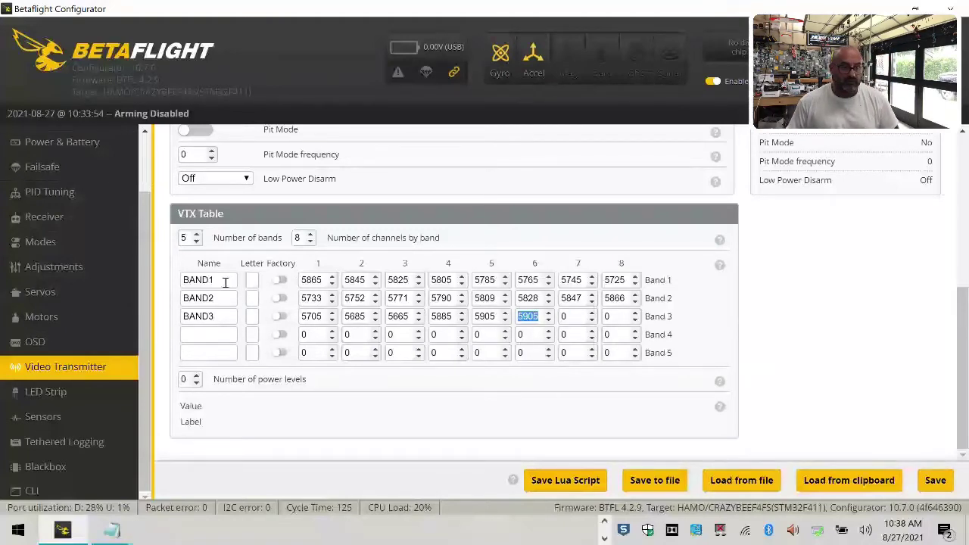
Correct the Band 3 frequencies for channels 4 to 6 by re-entering them as 5665, 5885 and 5905.
key(shift+Tab)
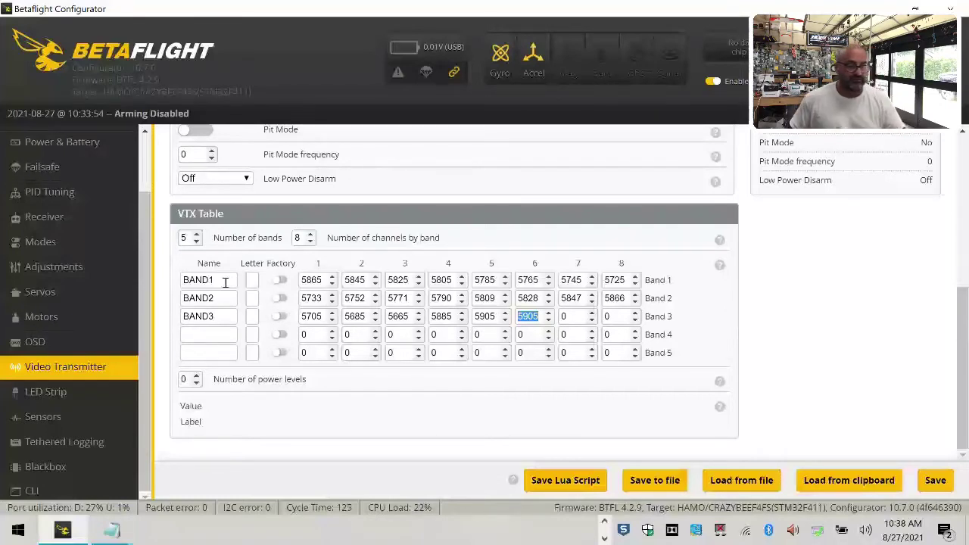
key(shift+Tab)
key(shift+Tab)
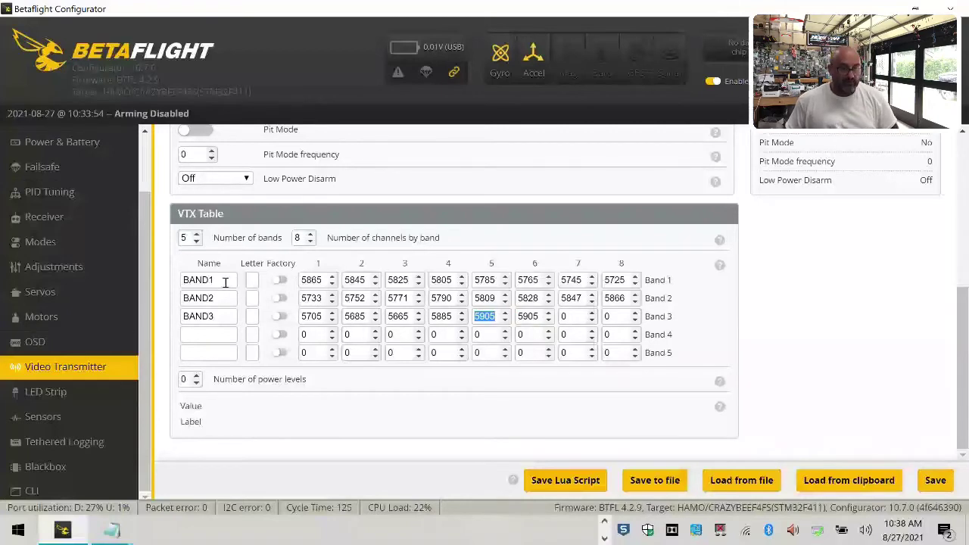
text(5665)
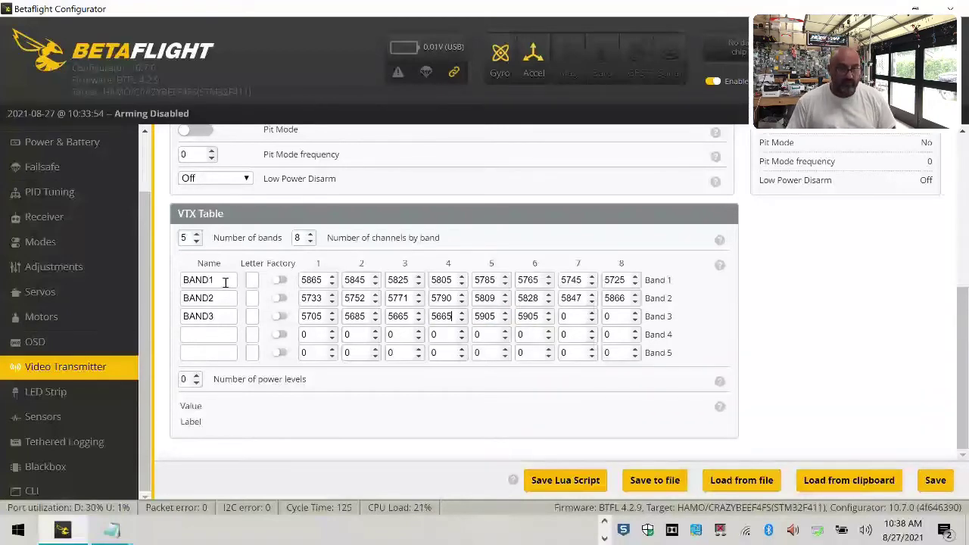
key(Tab)
text(5885)
key(Tab)
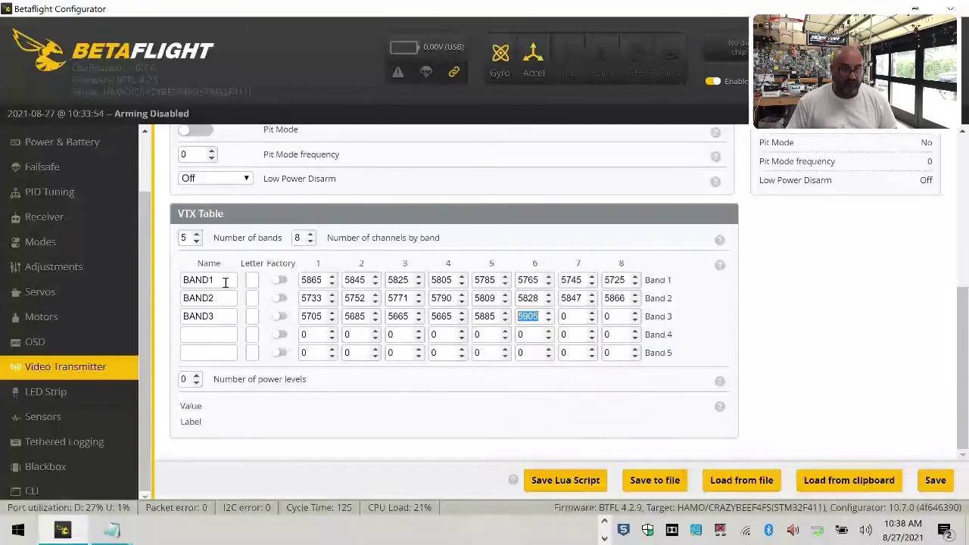
text(5905)
key(Tab)
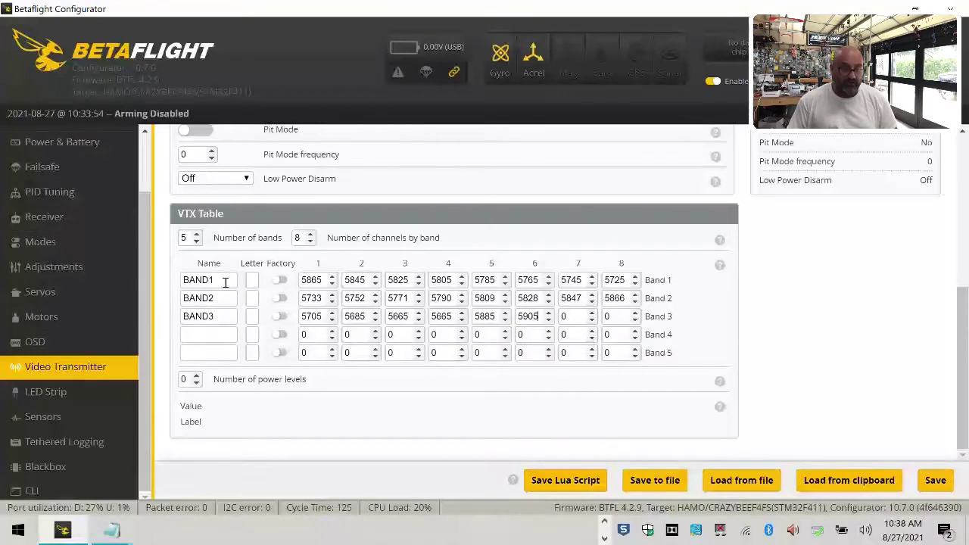
Set both Band 3 channel 7 and channel 8 to 5905.
text(590)
key(Tab)
text(5)
key(shift+Tab)
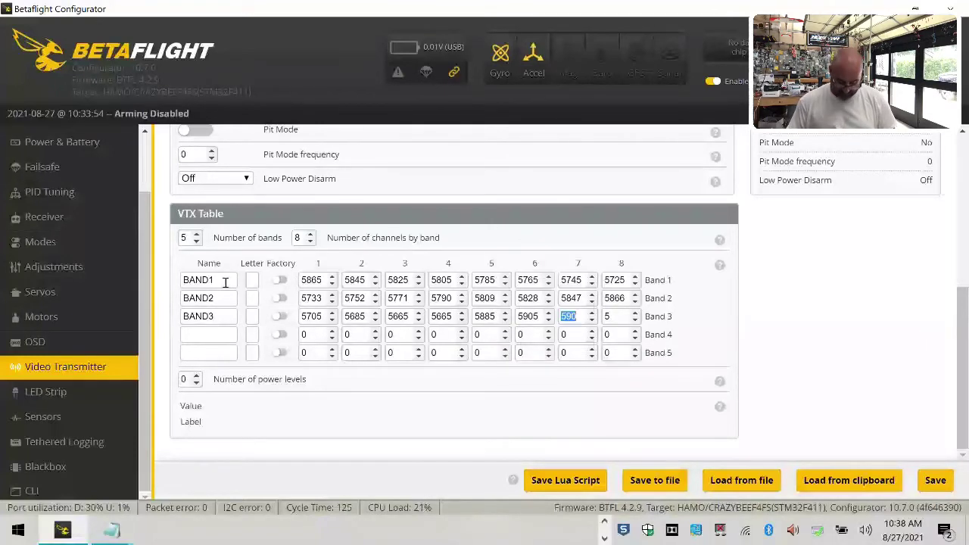
text(5905)
key(Tab)
text(5905)
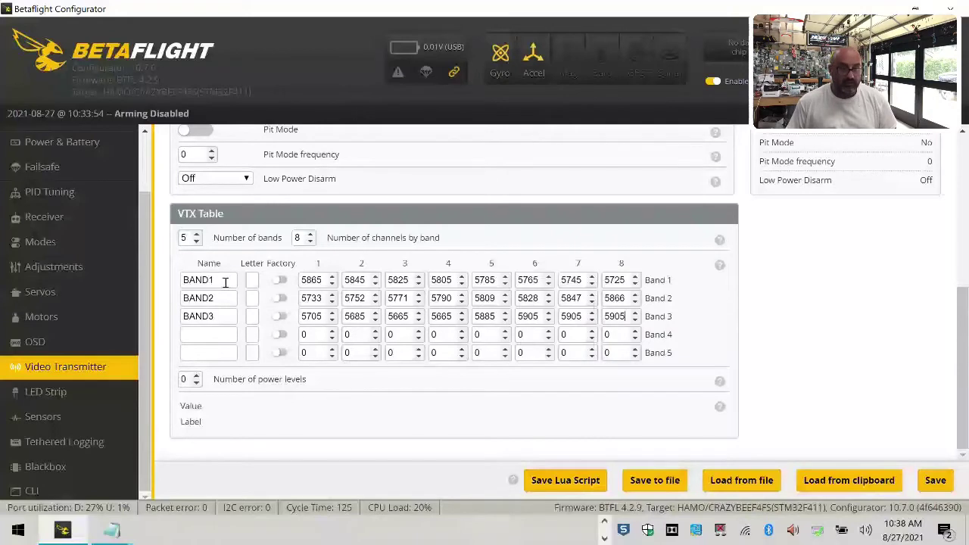
Name the fourth band BAND4 and set its channel 1 frequency to 5740.
text(BAND4)
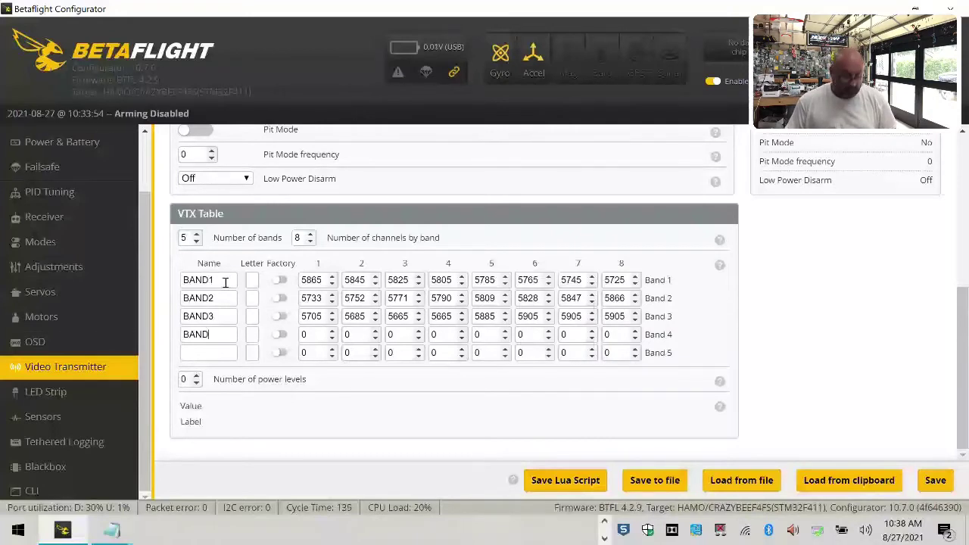
key(Tab)
key(Tab)
key(Tab)
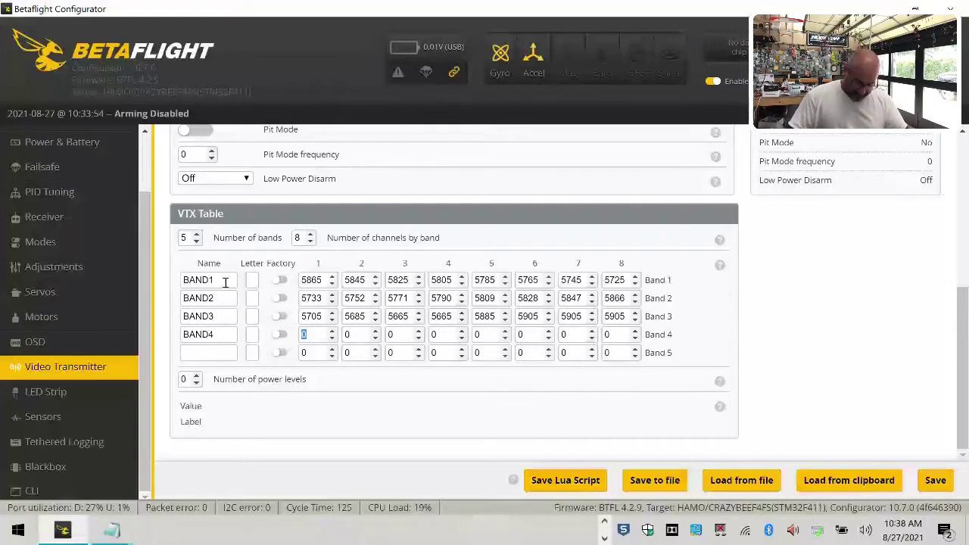
text(5740)
key(Tab)
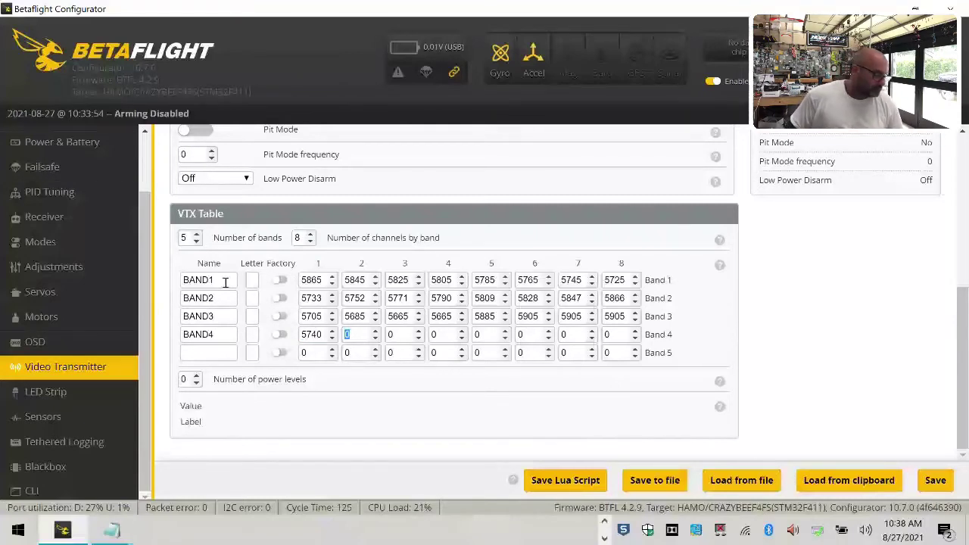
Enter the Band 4 frequencies for channels 2 to 4: 5760, 5780 and 5800.
text(5760)
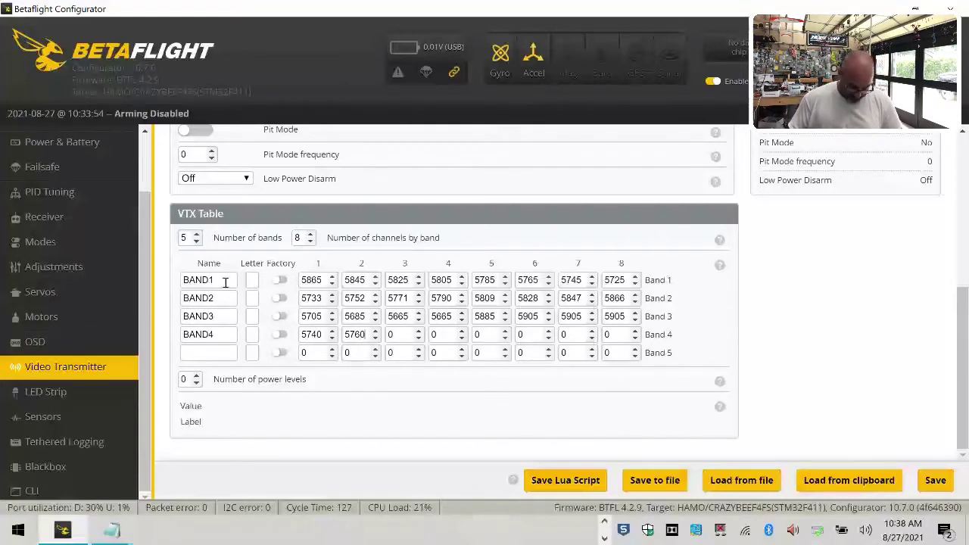
key(Tab)
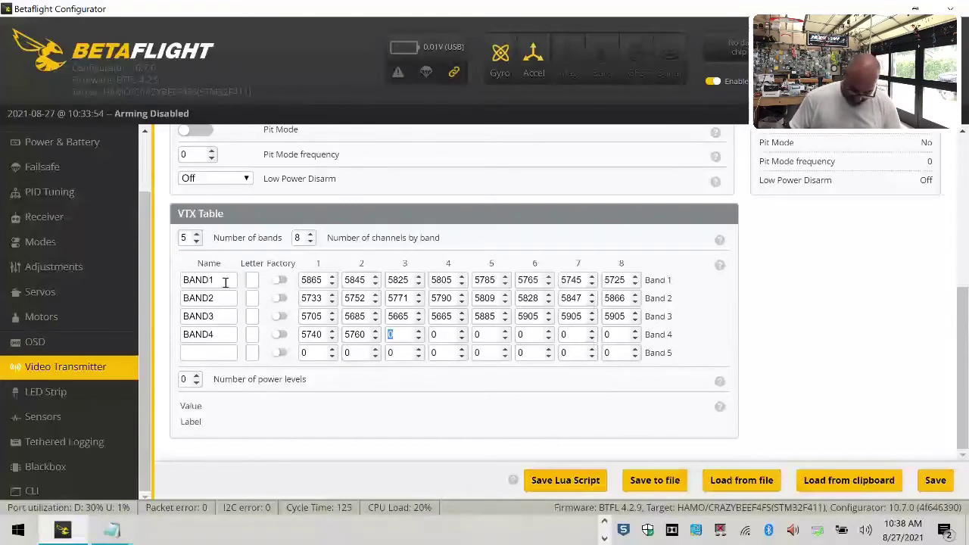
text(5780)
key(Tab)
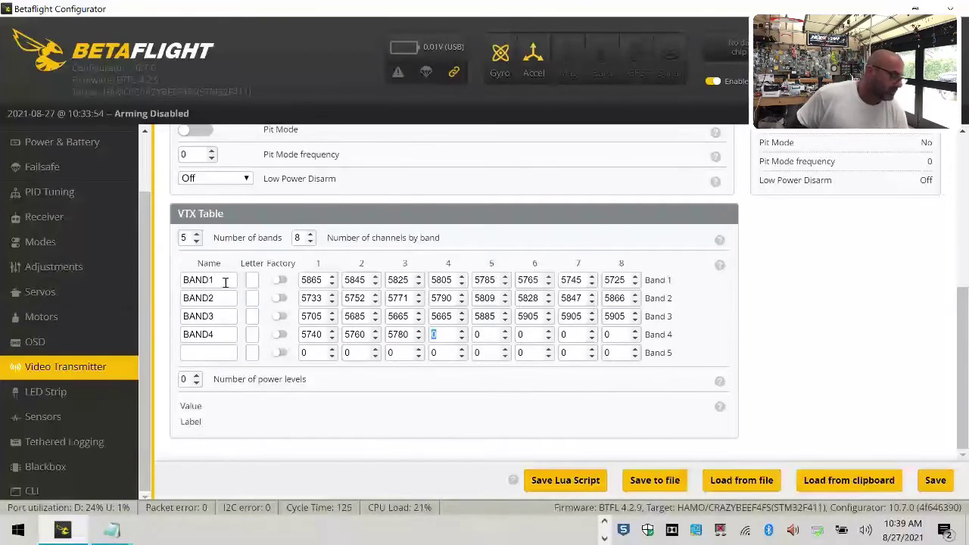
text(580)
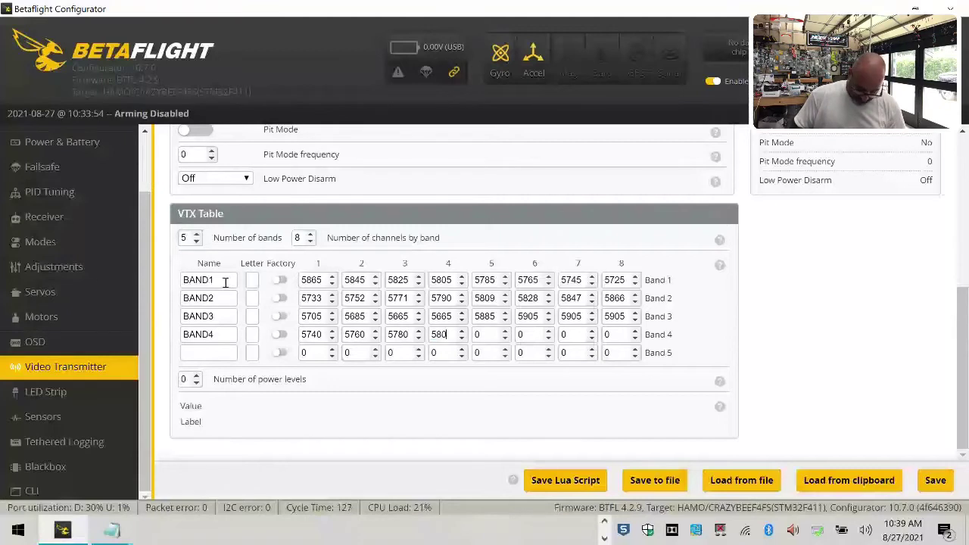
text(0)
key(Tab)
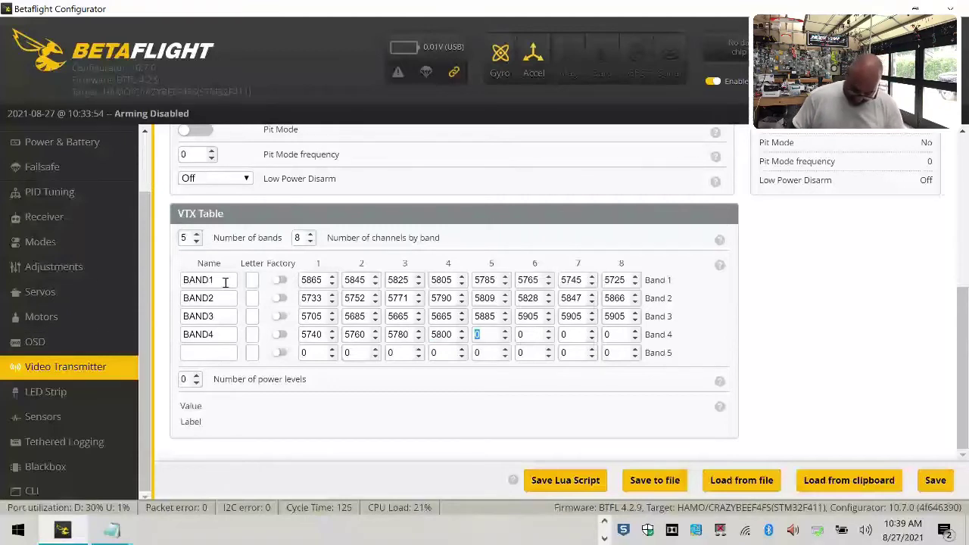
Enter the Band 4 frequencies for channels 5 and 6: 5820 and 5840.
text(5820)
key(Tab)
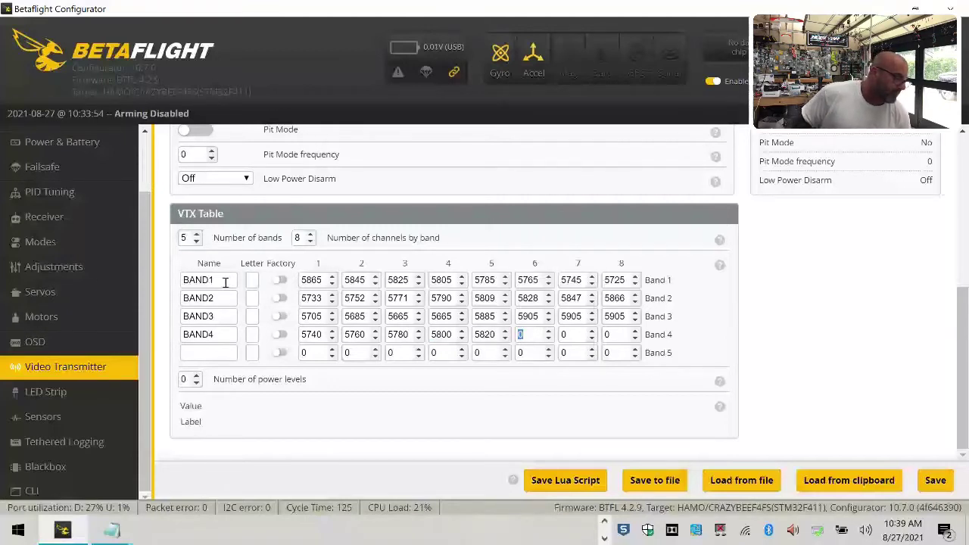
text(5840)
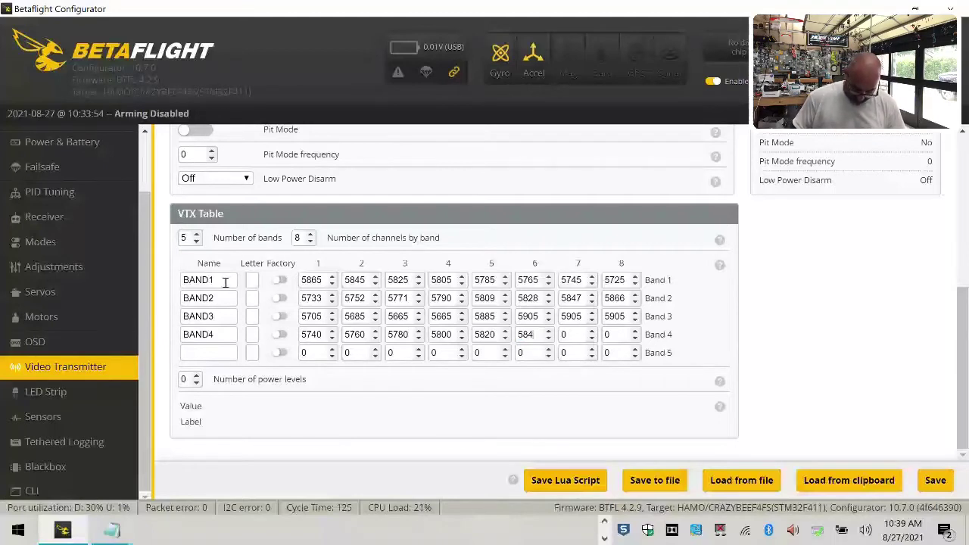
key(Tab)
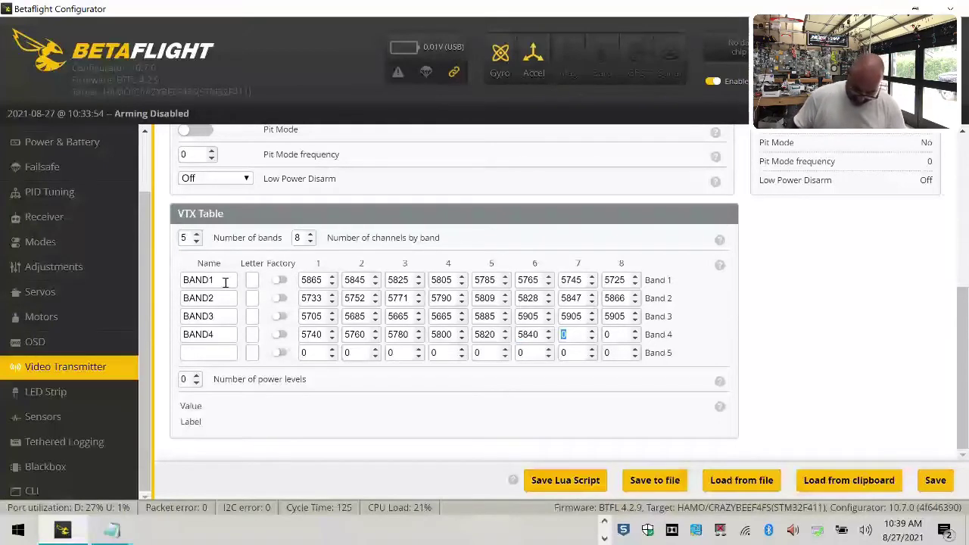
Enter the Band 4 frequencies for channels 7 and 8: 5860 and 5880.
text(5860)
key(Tab)
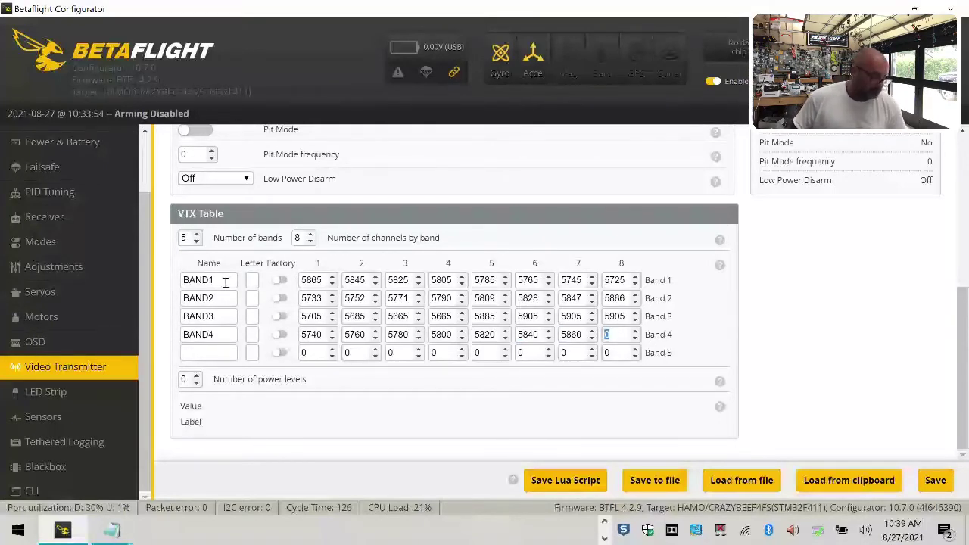
text(5880)
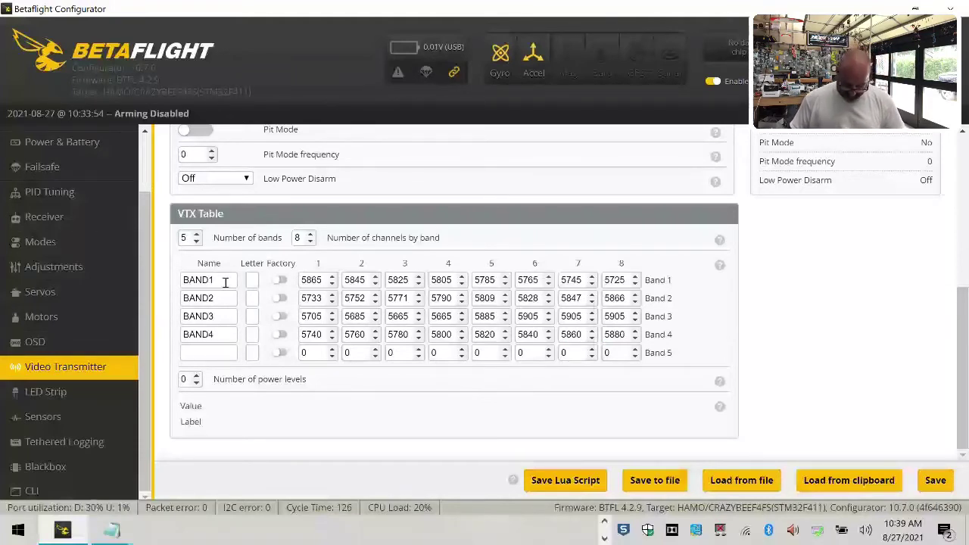
Name the fifth band BAND5 and enter its channel 1 to 3 frequencies: 5658, 5695 and 5732.
text(BAND5)
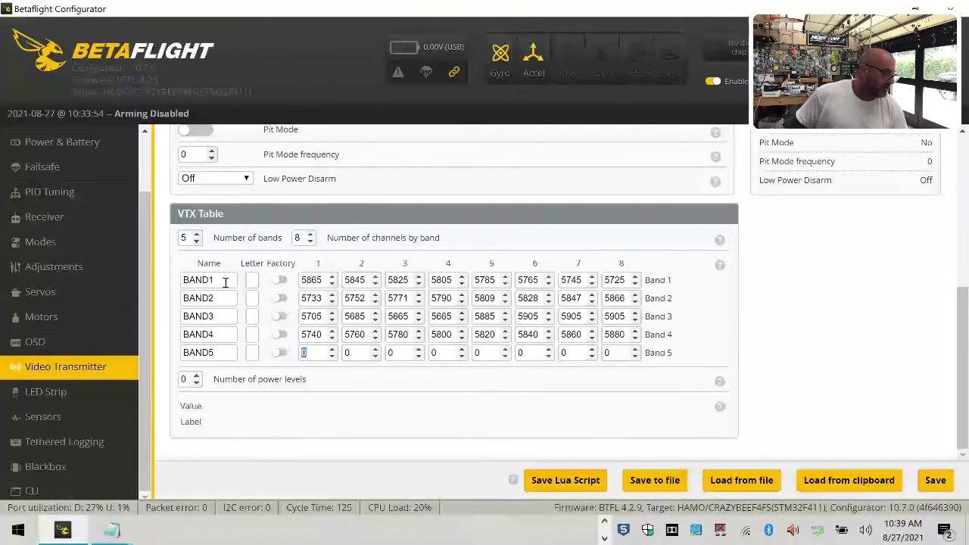
text(5658)
key(Tab)
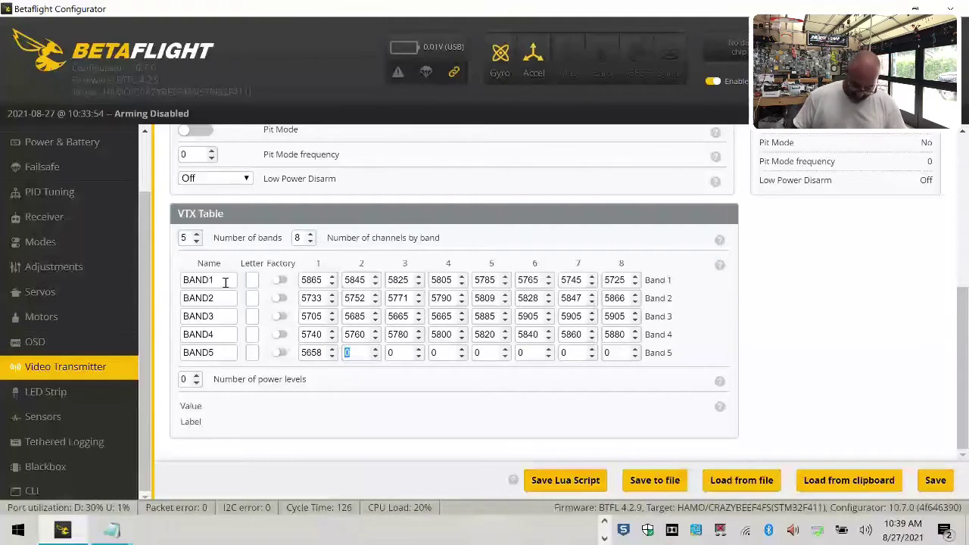
text(5695)
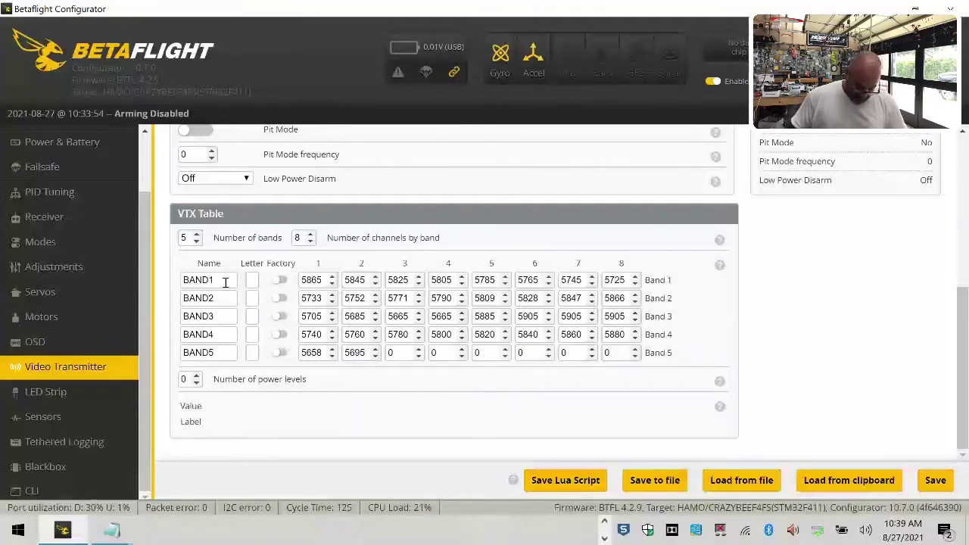
key(Tab)
text(5732)
key(Tab)
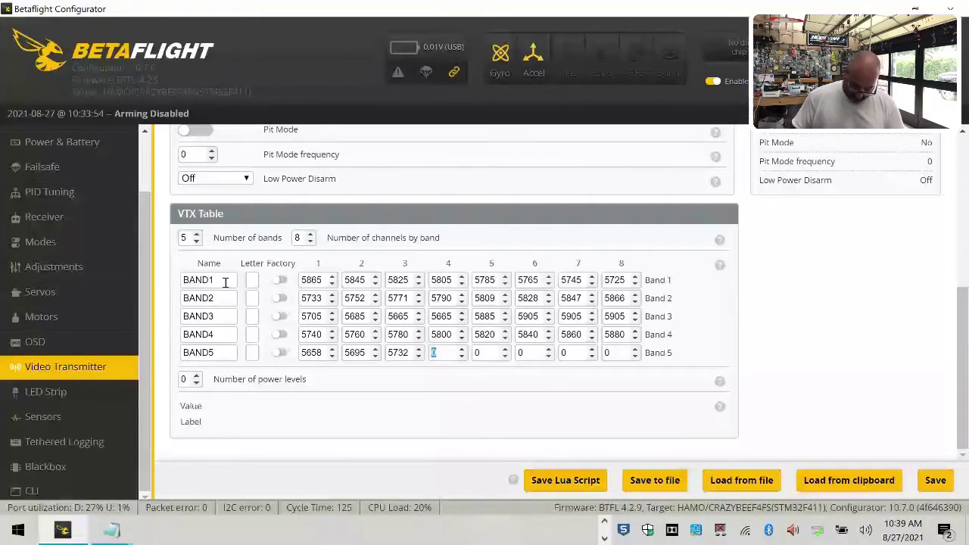
Enter the Band 5 frequencies for channels 4 to 8: 5769, 5806, 5843, 5880 and 5917.
text(57689)
key(Tab)
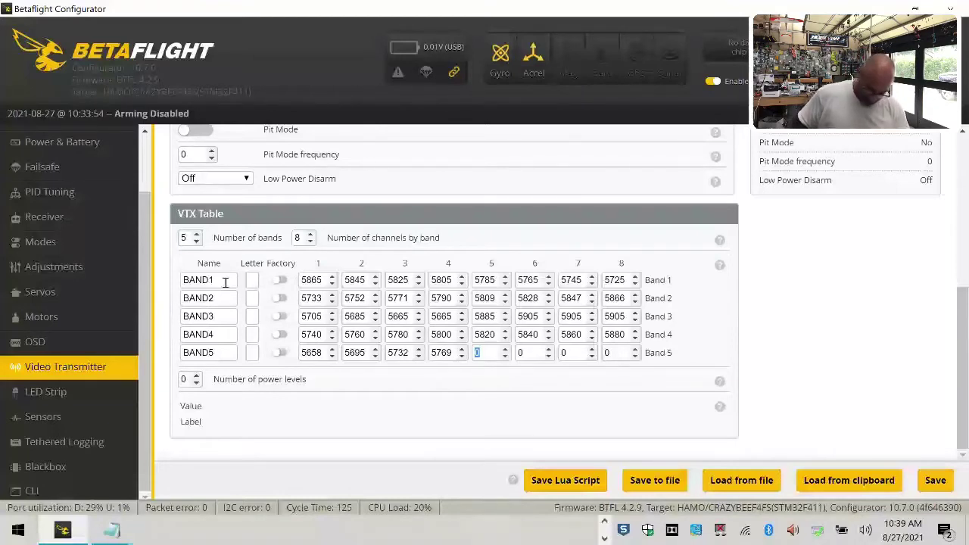
text(5806)
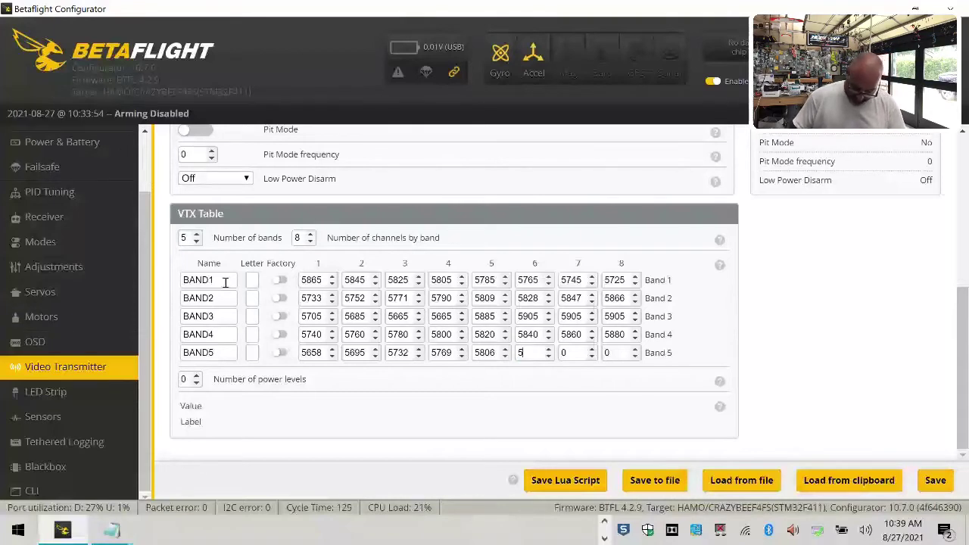
text(5843)
key(Tab)
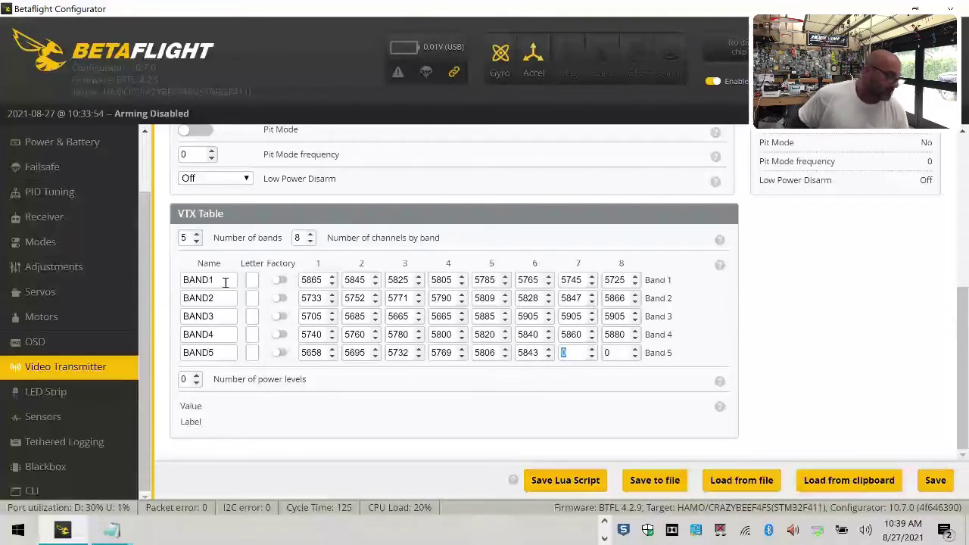
text(5880)
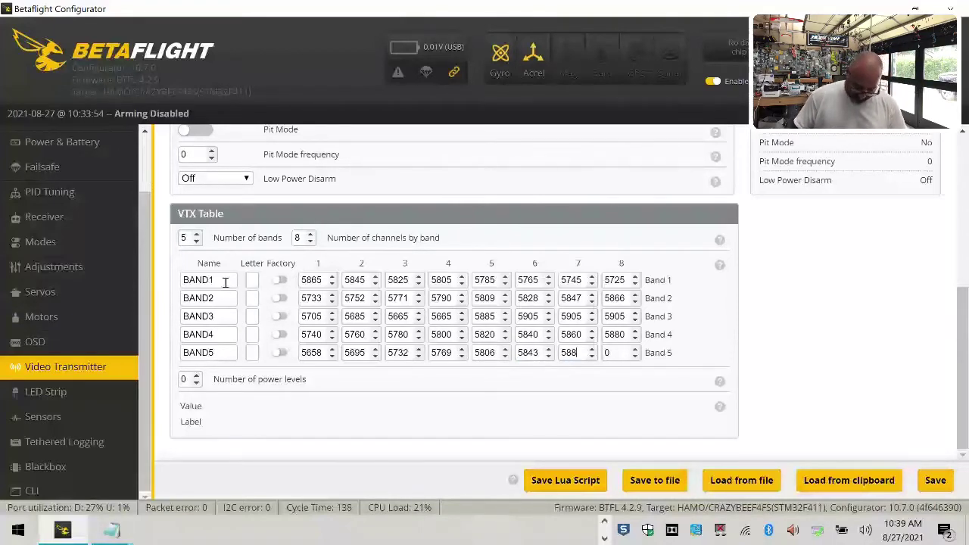
key(Tab)
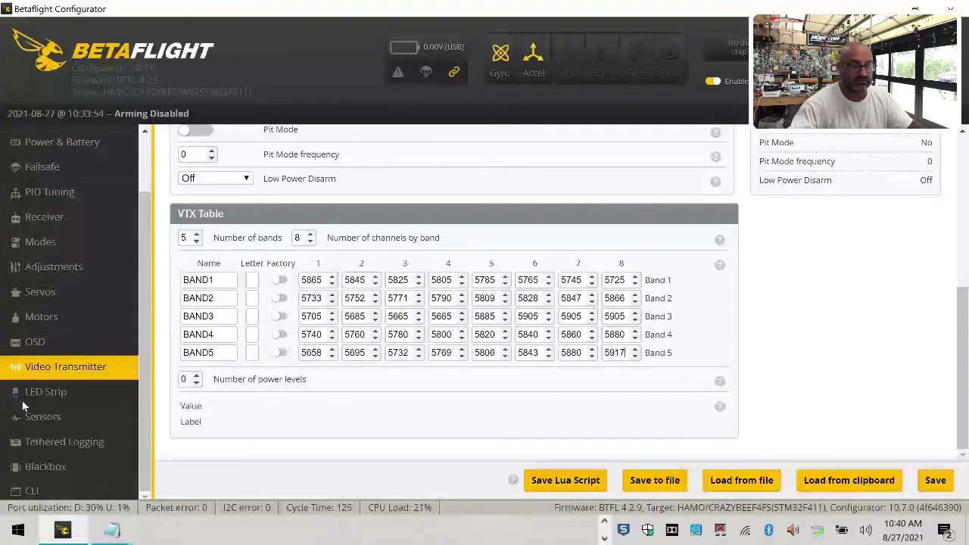
Add one power level with value 25 and label 25, and save the VTX settings to the flight controller.
click(196, 376)
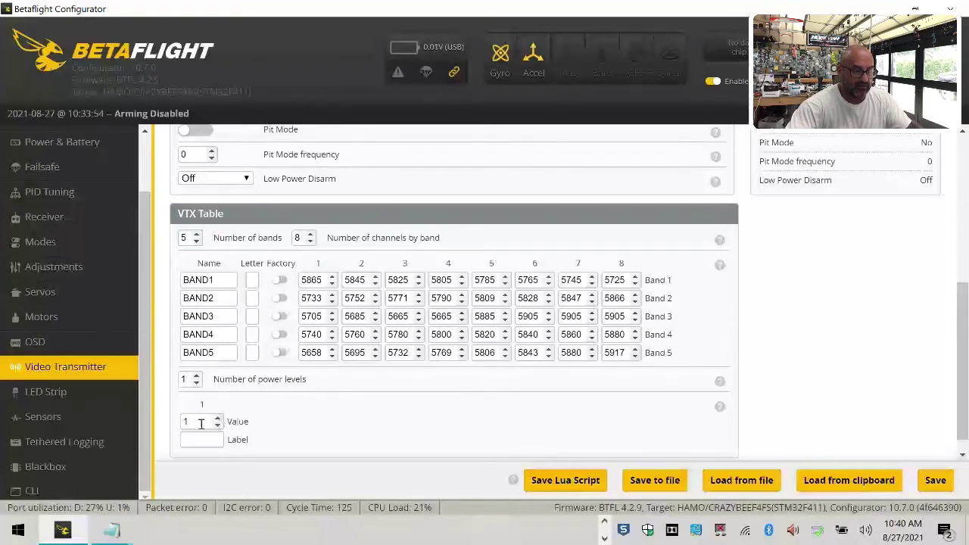
drag(201, 422, 184, 422)
text(2)
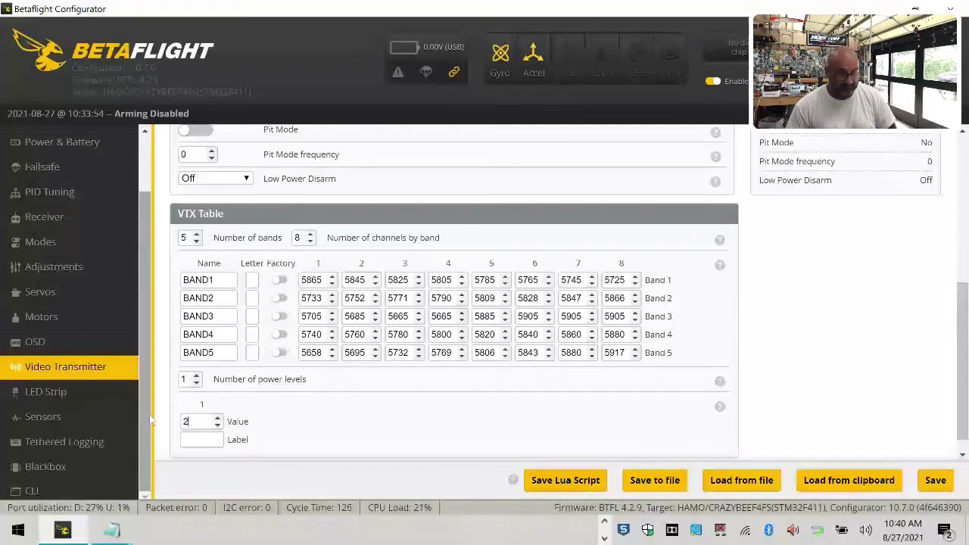
text(5)
key(Tab)
text(25)
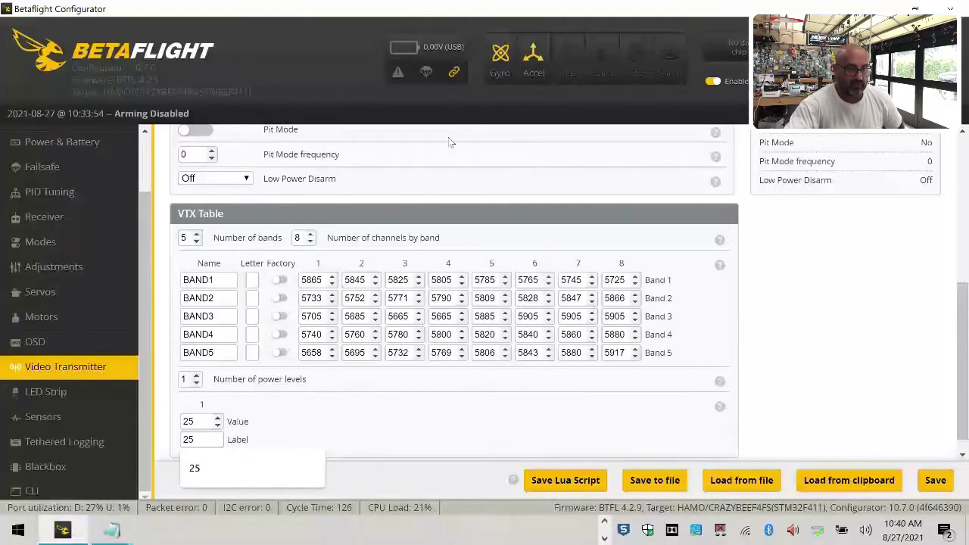
click(508, 411)
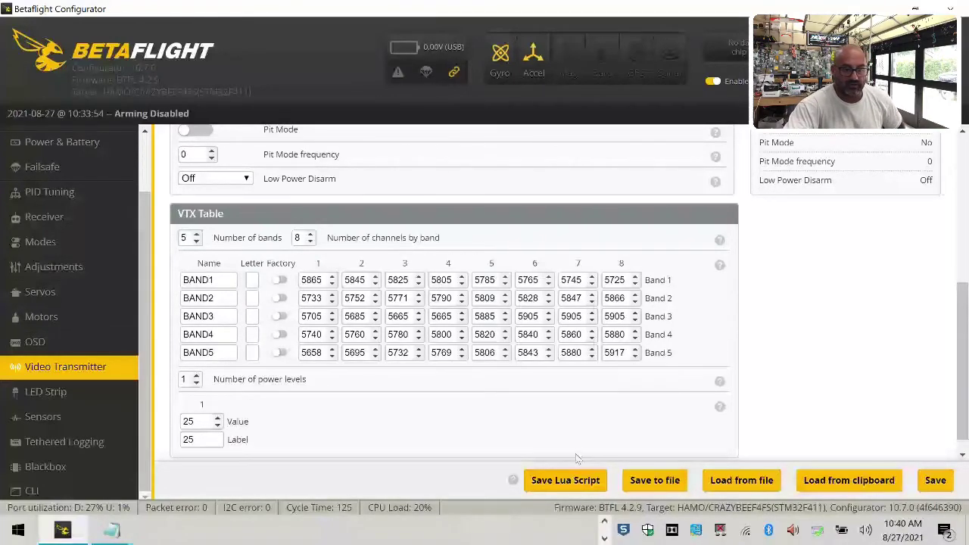
click(933, 482)
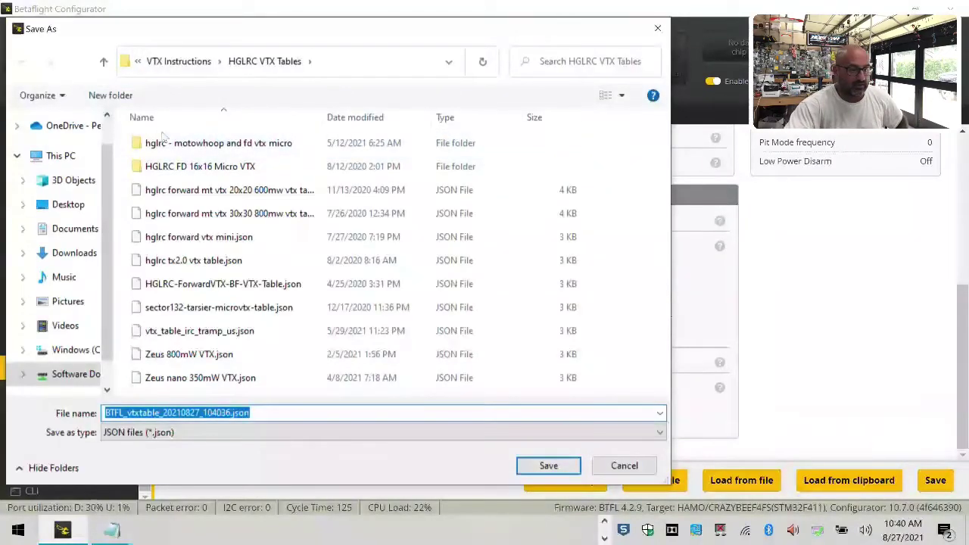
Choose the Happy Model folder on the Software Downloads (Z:) drive as the save location for the VTX table file.
click(57, 384)
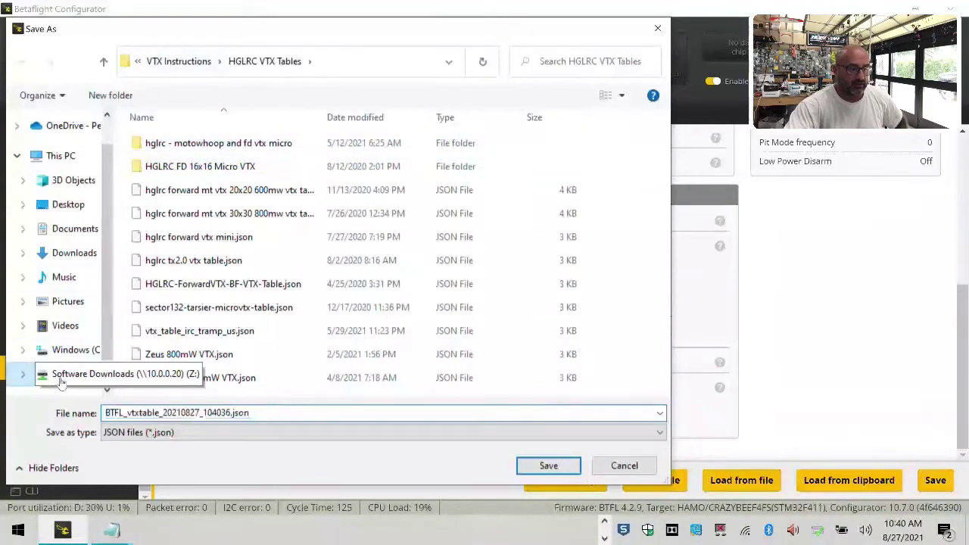
scroll(163, 362, down, 15)
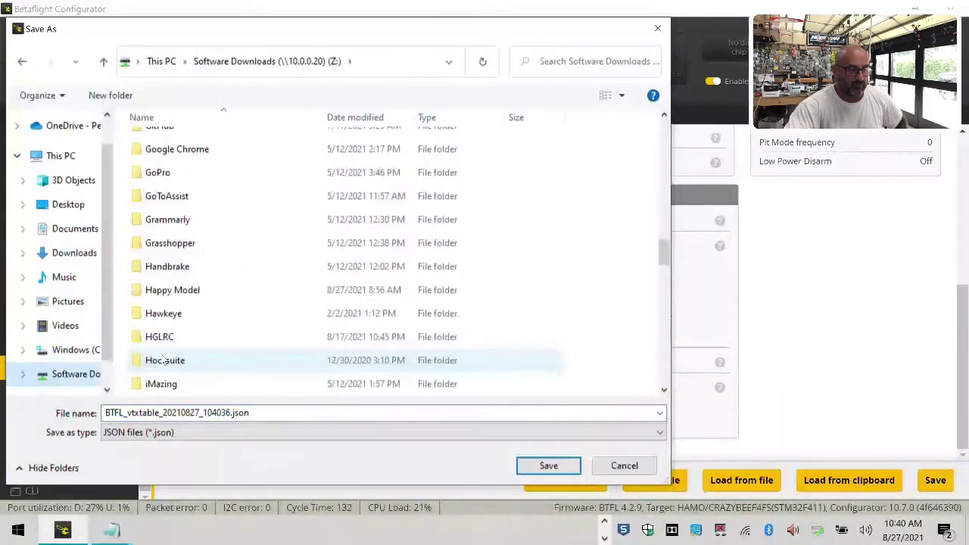
double_click(209, 290)
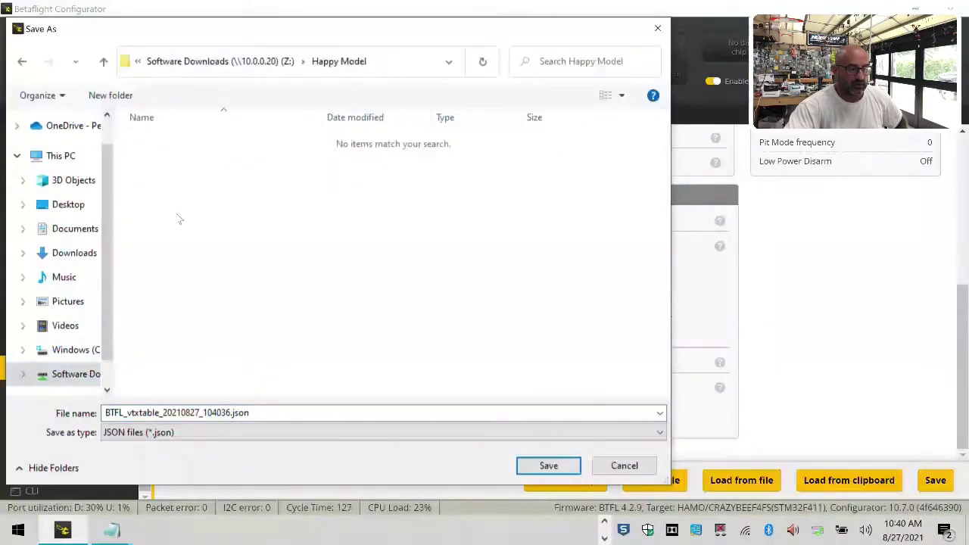
Replace the suggested file name with HapMod7-vtxtable.json and save the VTX table file.
click(255, 413)
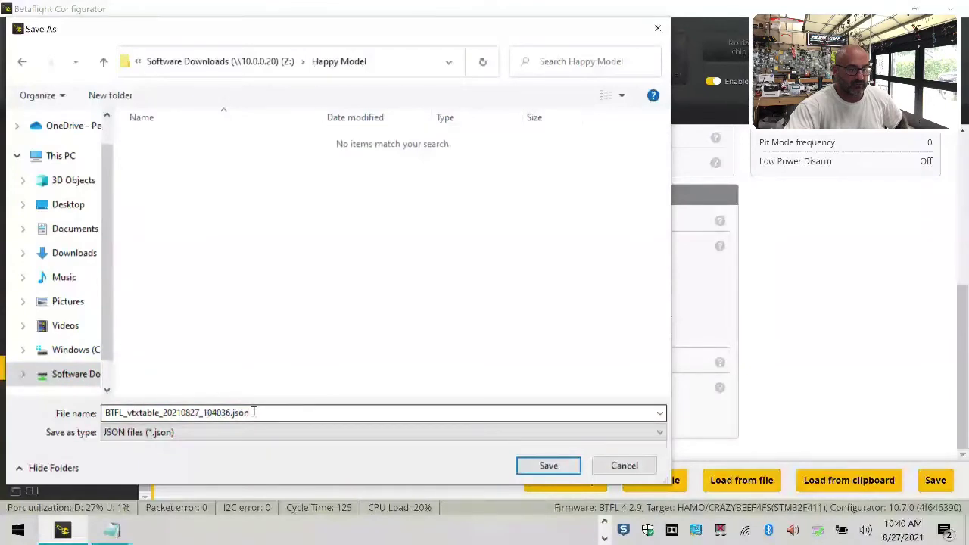
double_click(224, 413)
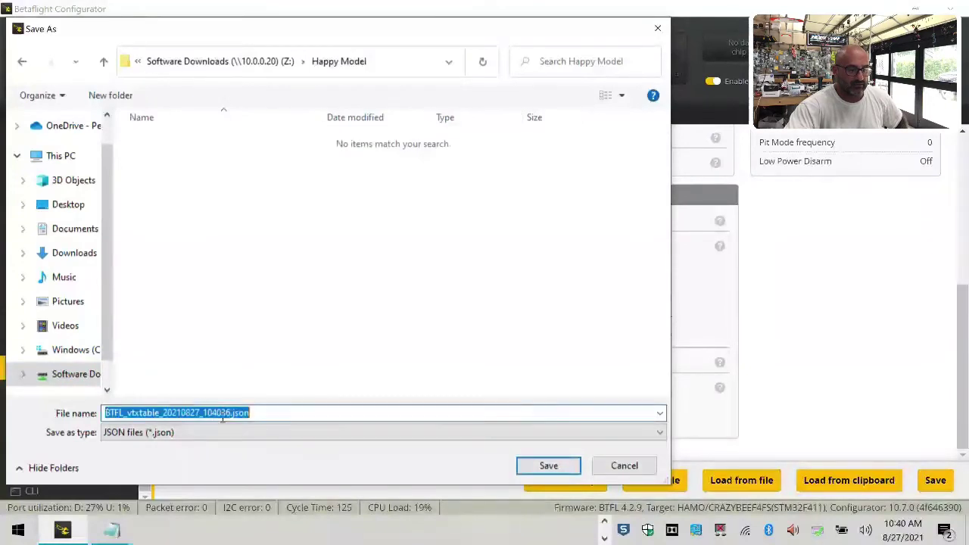
click(228, 412)
drag(104, 413, 253, 412)
click(228, 413)
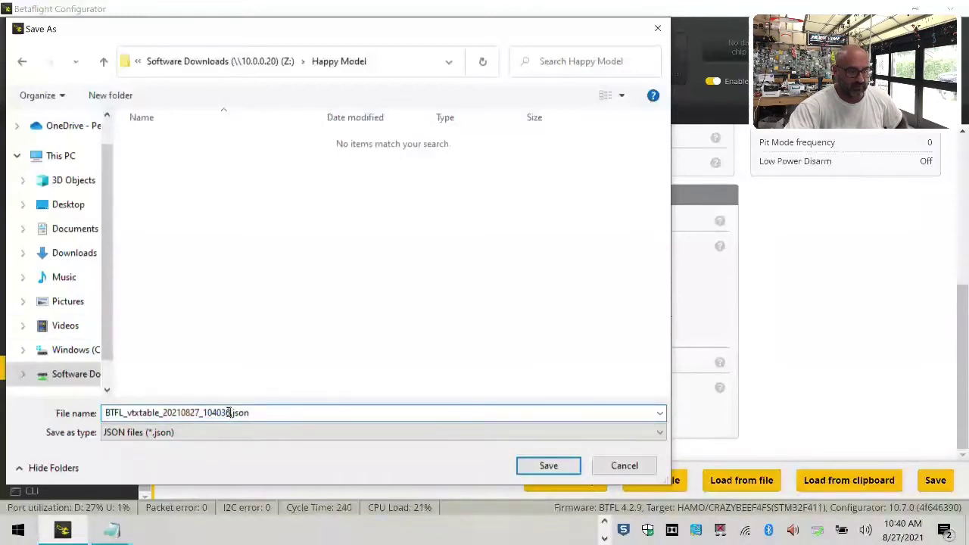
key(BackSpace)
key(BackSpace)
key(BackSpace)
key(BackSpace)
key(BackSpace)
key(BackSpace)
key(BackSpace)
key(BackSpace)
key(BackSpace)
key(BackSpace)
key(BackSpace)
key(BackSpace)
key(BackSpace)
key(BackSpace)
key(BackSpace)
key(BackSpace)
key(BackSpace)
key(BackSpace)
key(BackSpace)
key(BackSpace)
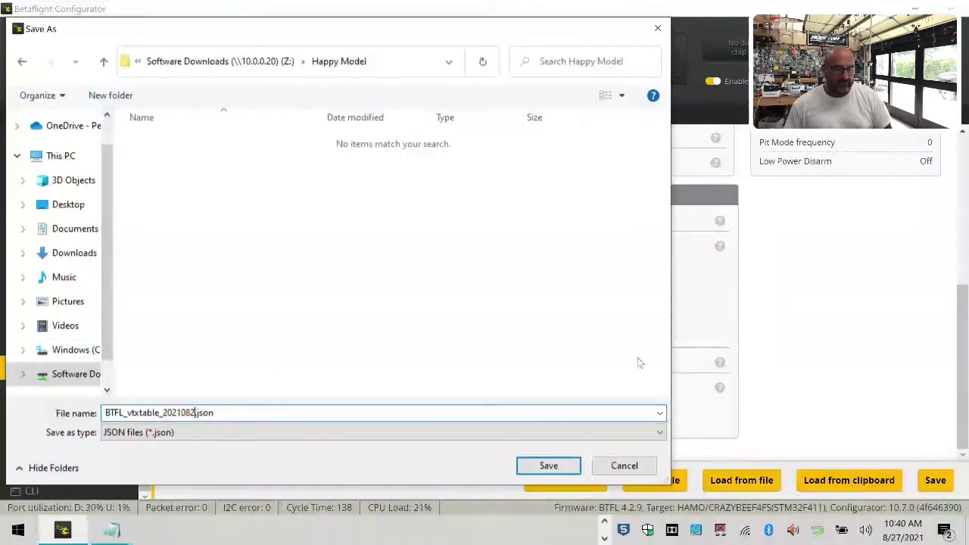
key(BackSpace)
key(BackSpace)
key(BackSpace)
key(BackSpace)
key(BackSpace)
key(BackSpace)
key(BackSpace)
key(BackSpace)
text(HapM)
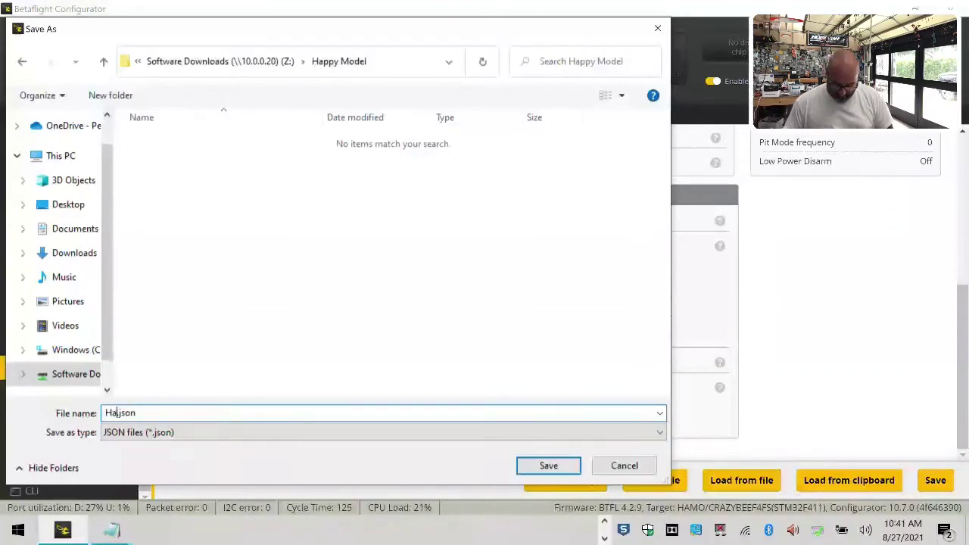
text(od7)
text(-vtx)
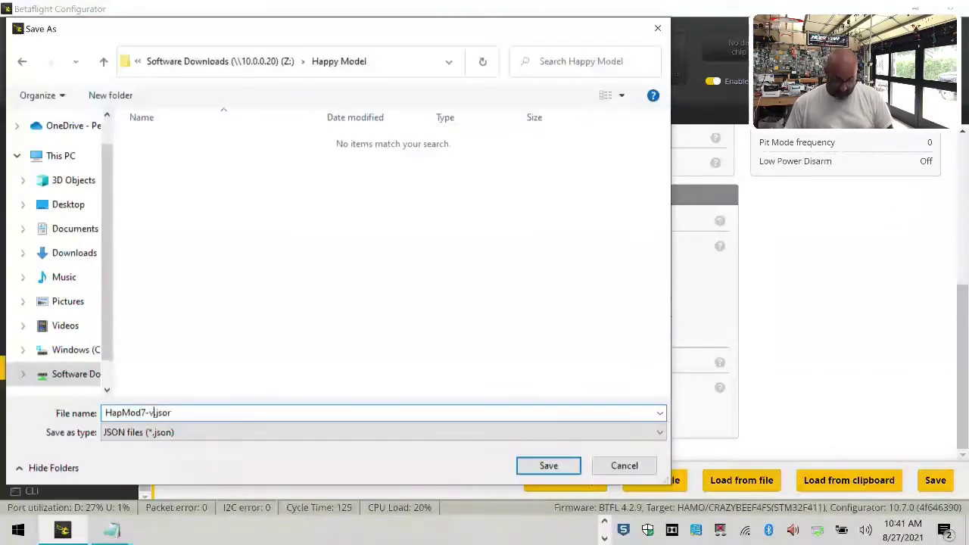
text(tables)
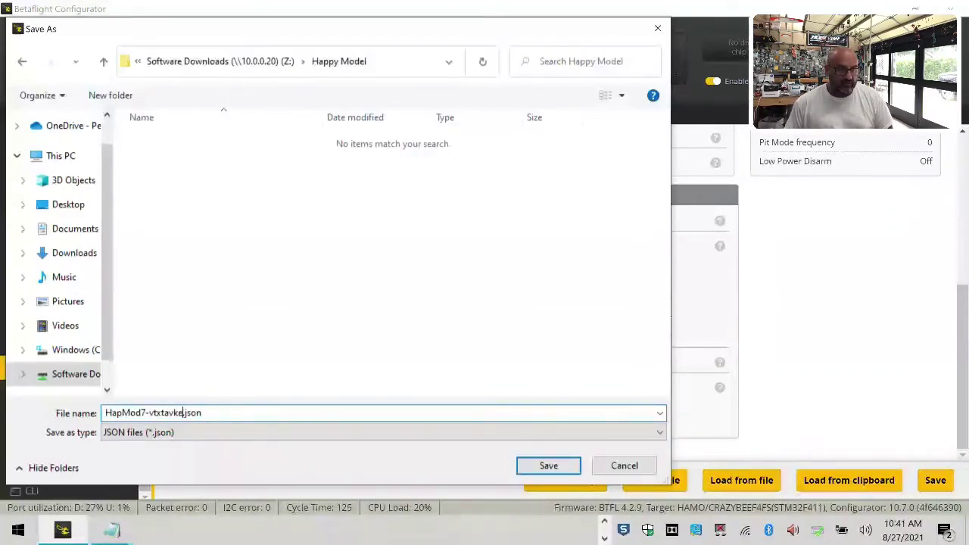
key(BackSpace)
key(BackSpace)
key(BackSpace)
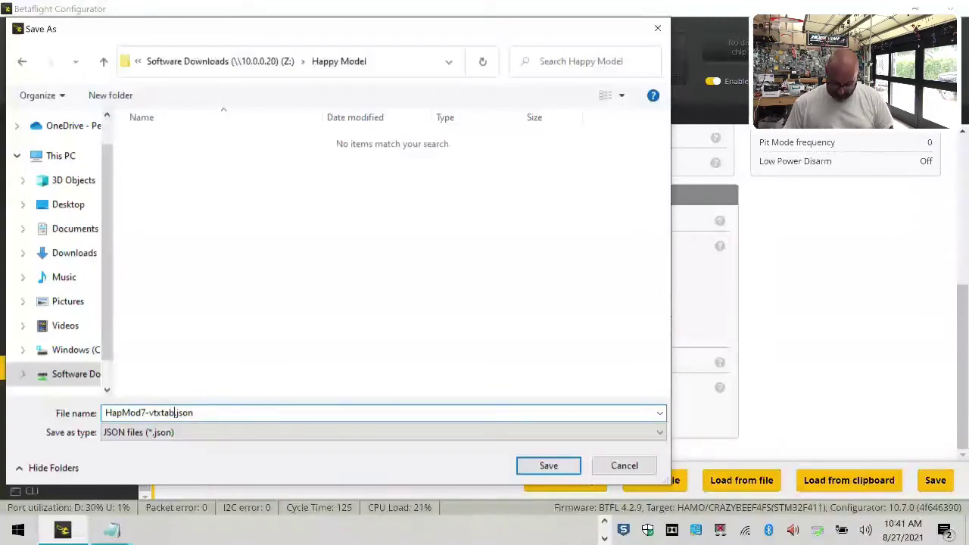
text(le)
key(Return)
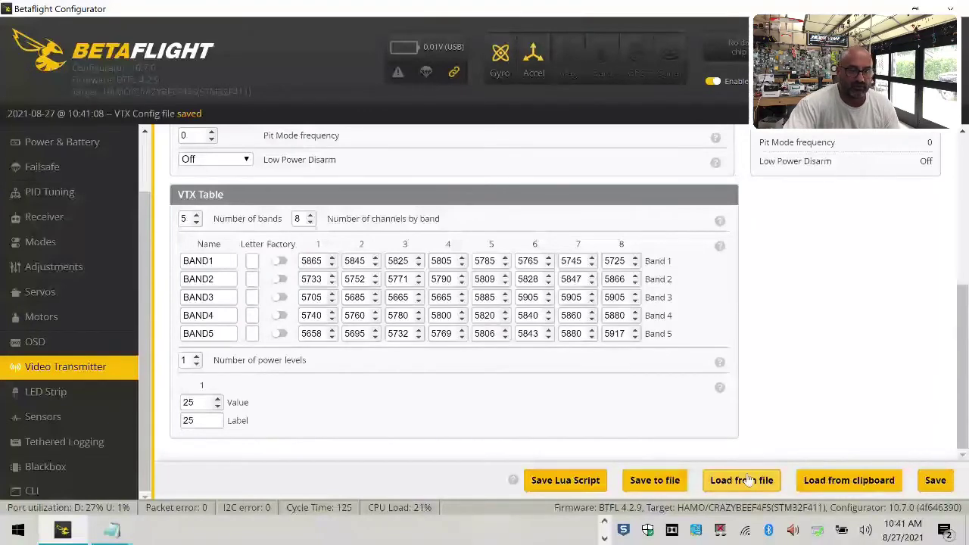
Set the VTX to BAND3, Channel 3 and power 25, and save the settings to the flight controller.
scroll(530, 287, up, 2)
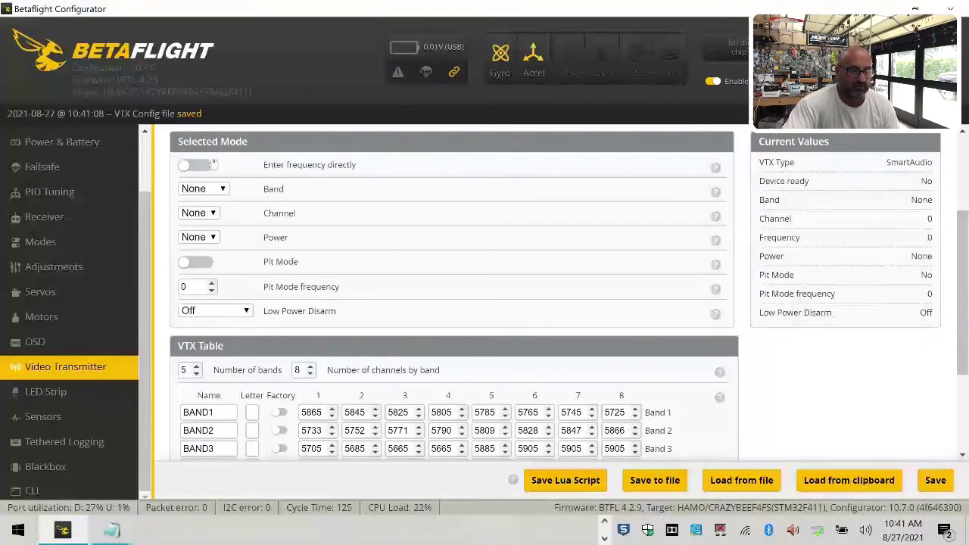
click(218, 190)
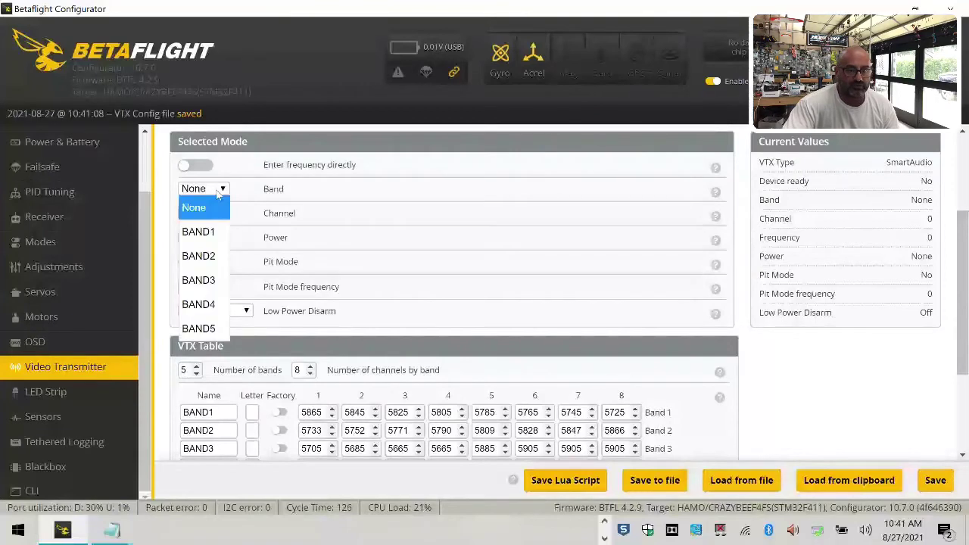
click(213, 282)
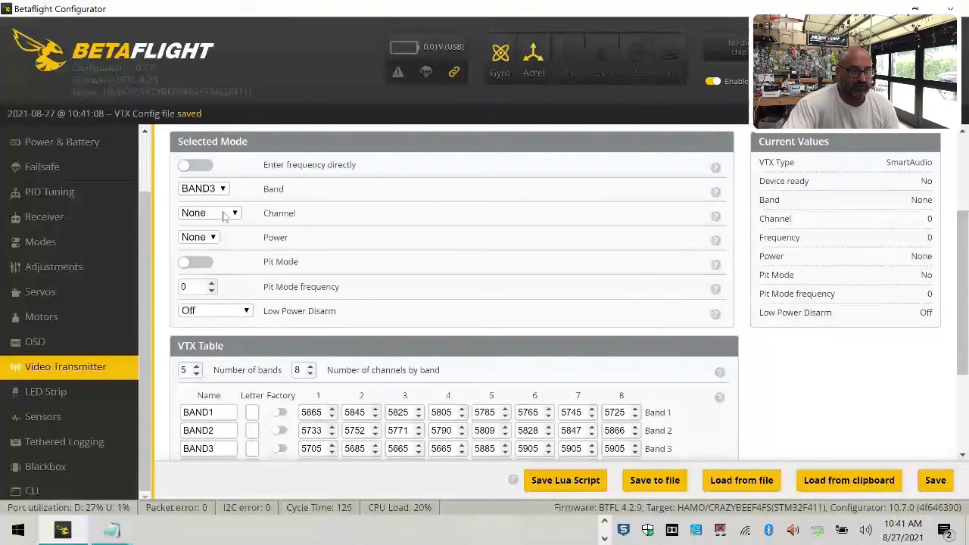
click(225, 214)
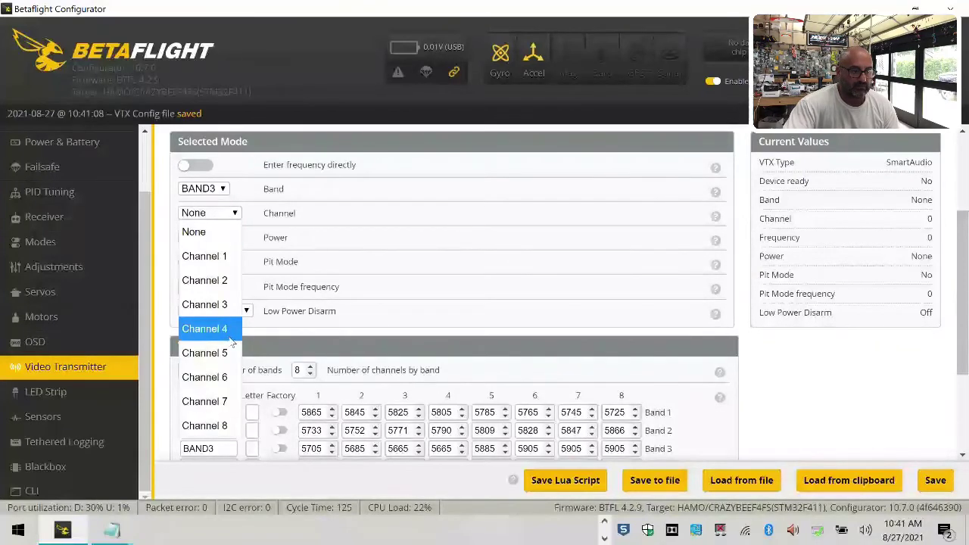
click(233, 312)
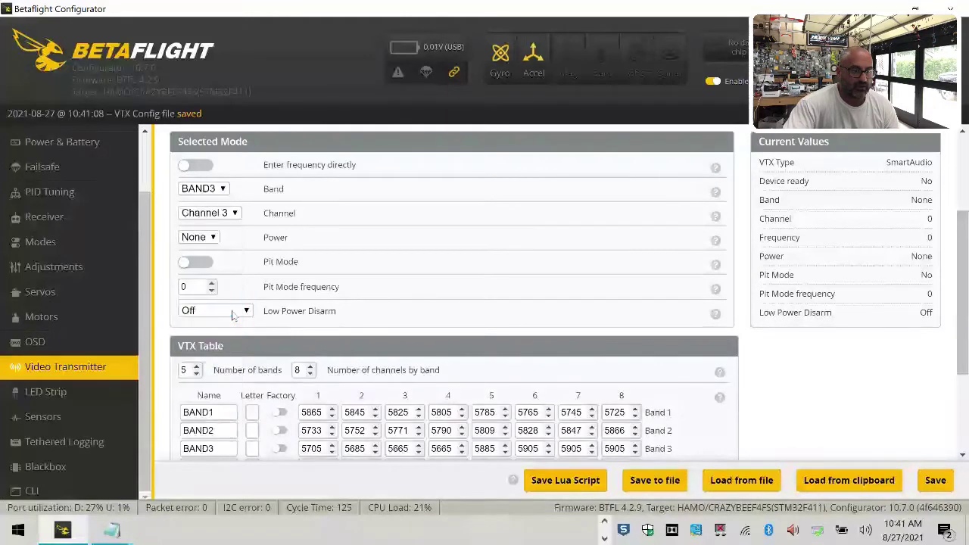
click(209, 239)
click(208, 278)
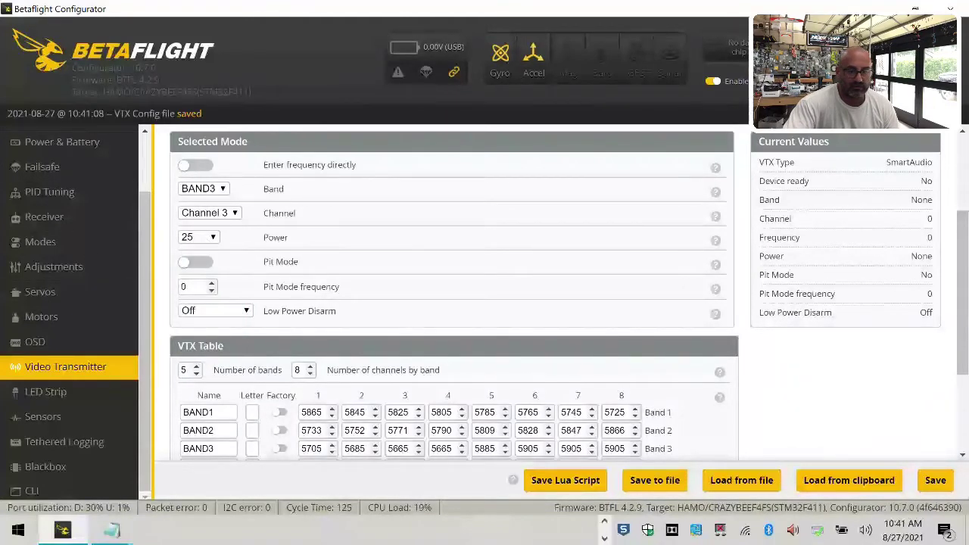
click(944, 482)
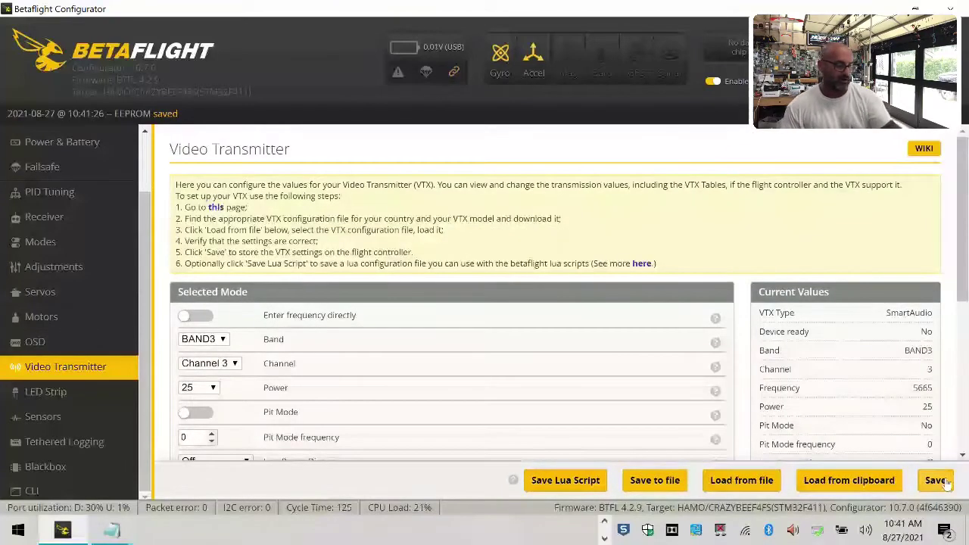